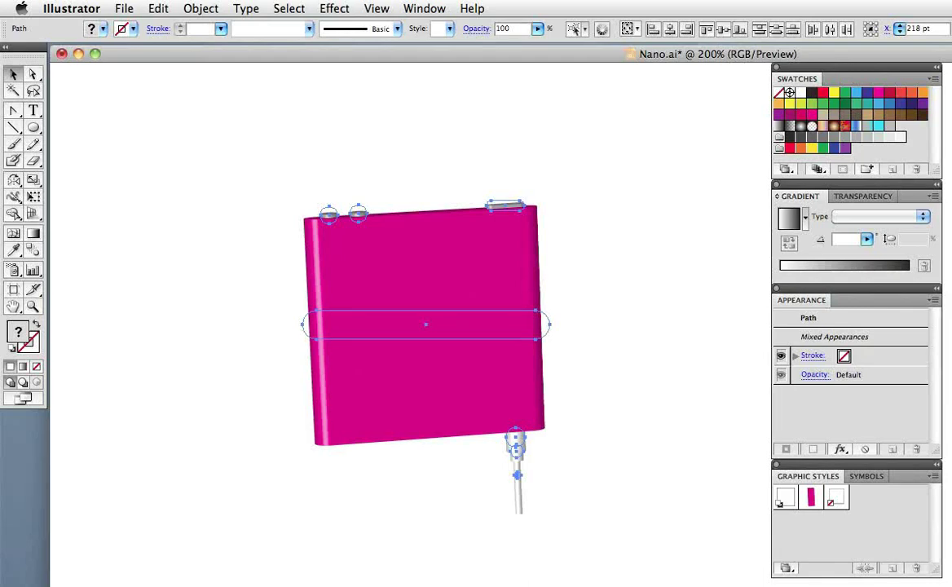
- Preview the finished pink player and its four-icon screen, then return to the blank Nano.ai canvas
key(super+shift+a)
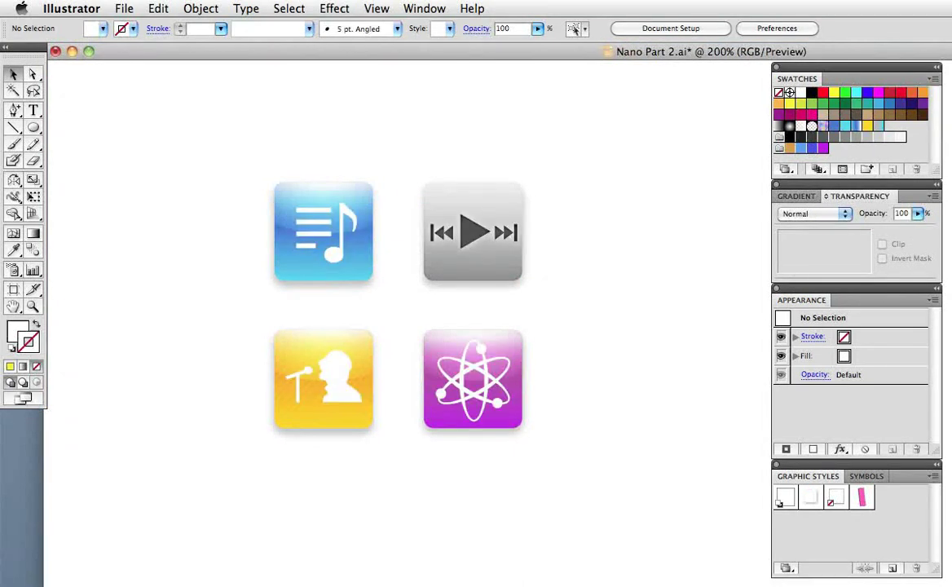
key(super+b)
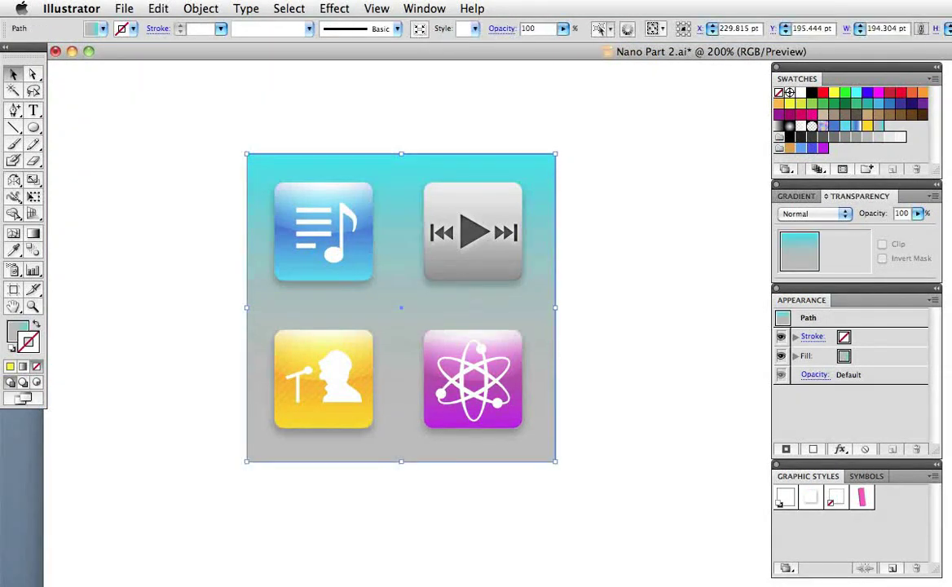
key(shift+super+a)
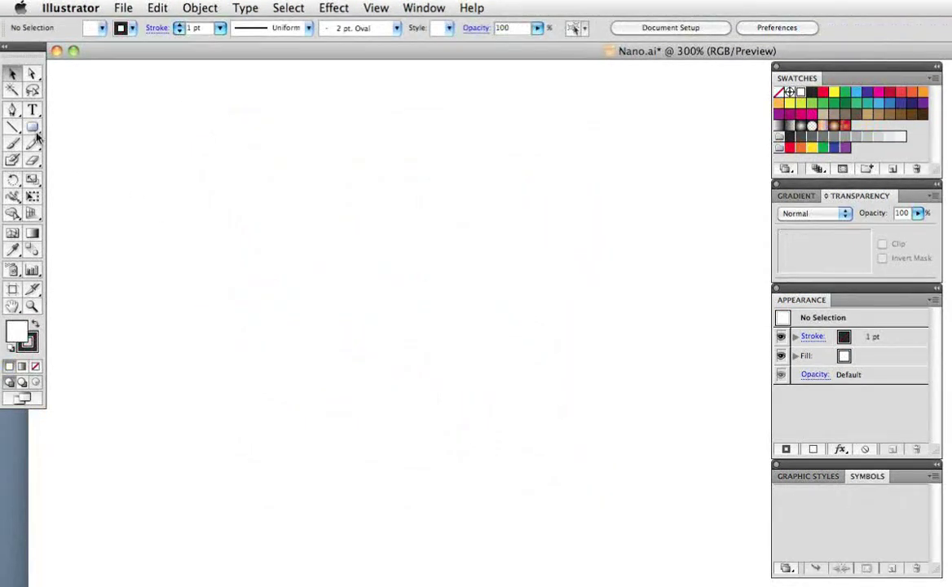
- Draw a long rounded-rectangle bar with fully rounded pill ends
click(33, 124)
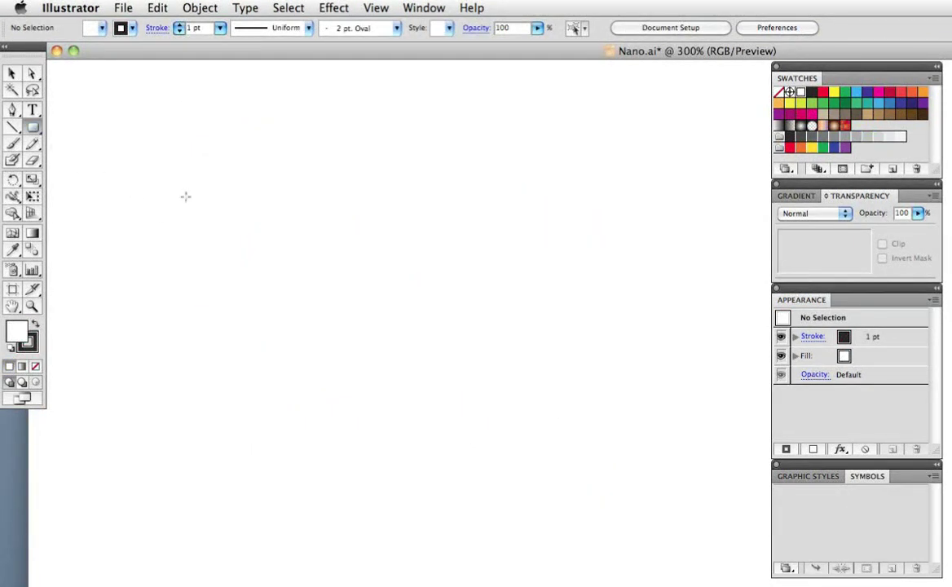
drag(176, 189, 544, 236)
key(Up)
key(Up)
key(Up)
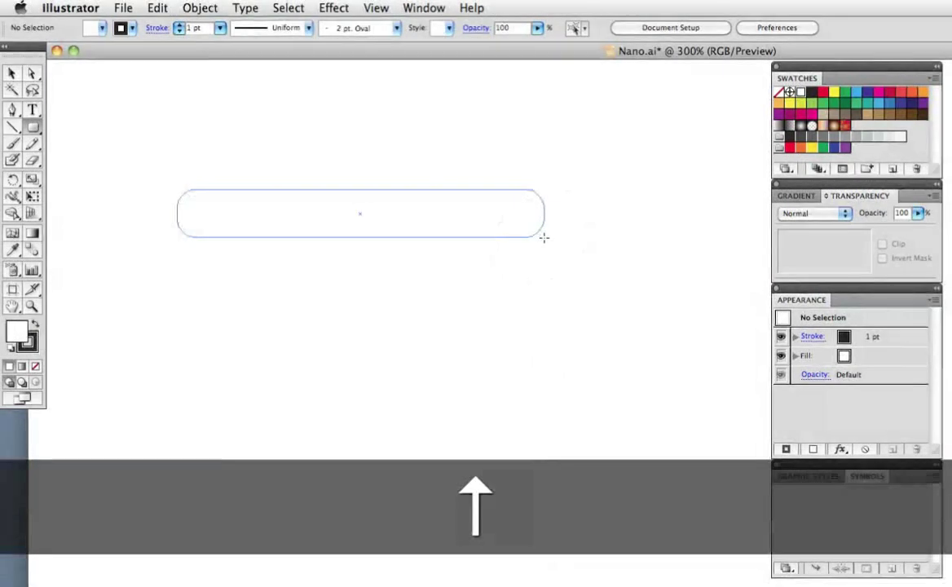
drag(544, 236, 549, 232)
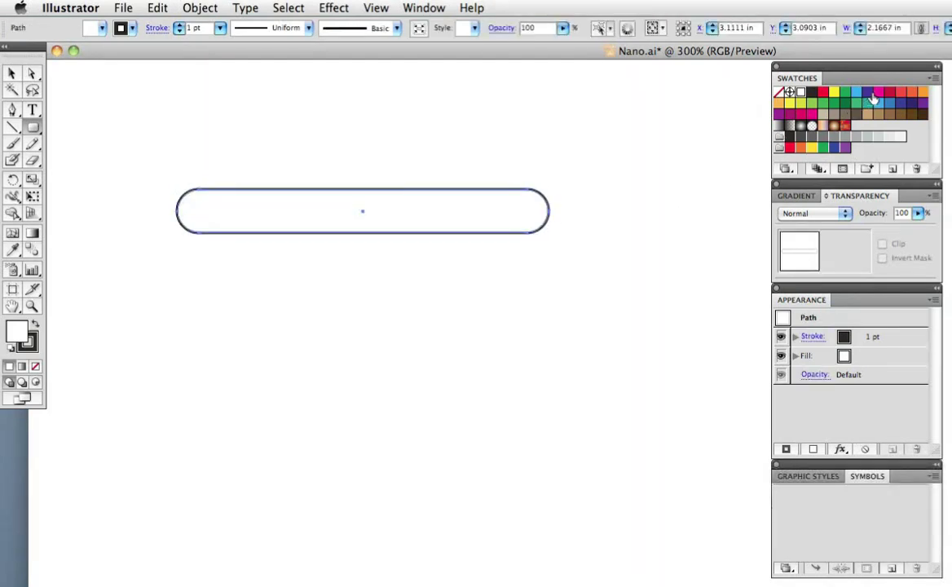
- Fill the pill with CMYK Magenta, remove its stroke, and move it lower on the artboard
click(878, 93)
key(x)
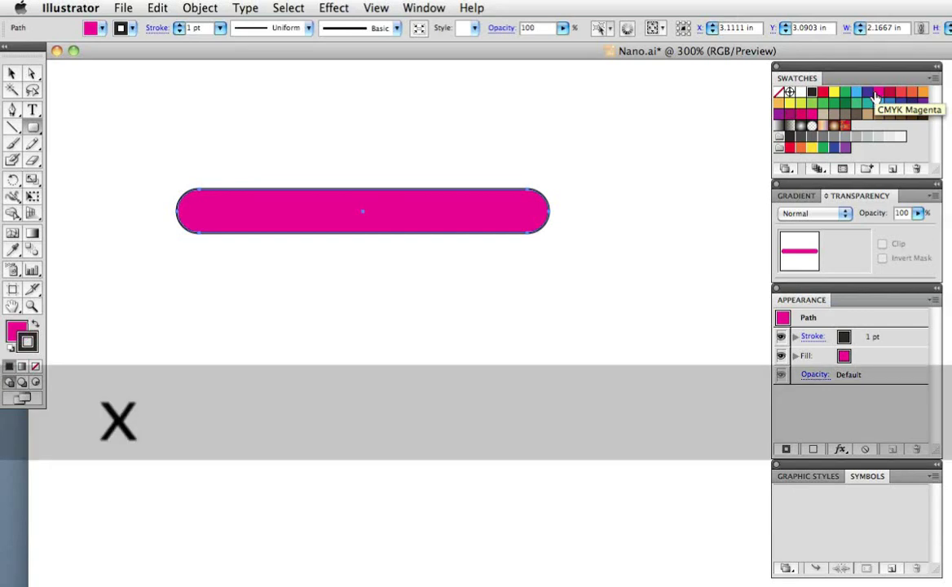
key(slash)
key(v)
drag(545, 224, 558, 232)
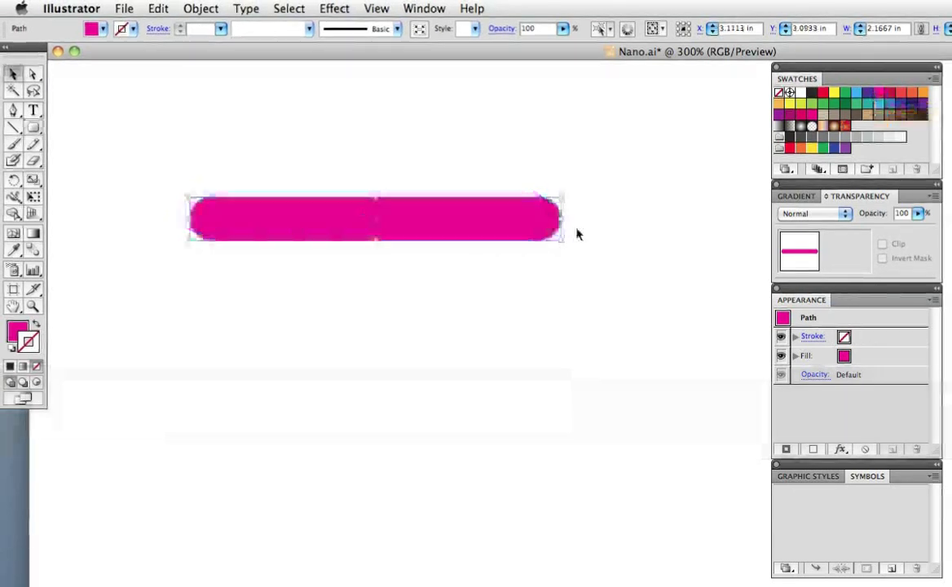
drag(441, 221, 416, 391)
- Apply Effect > 3D > Extrude & Bevel to the pill with Preview turned on
click(334, 9)
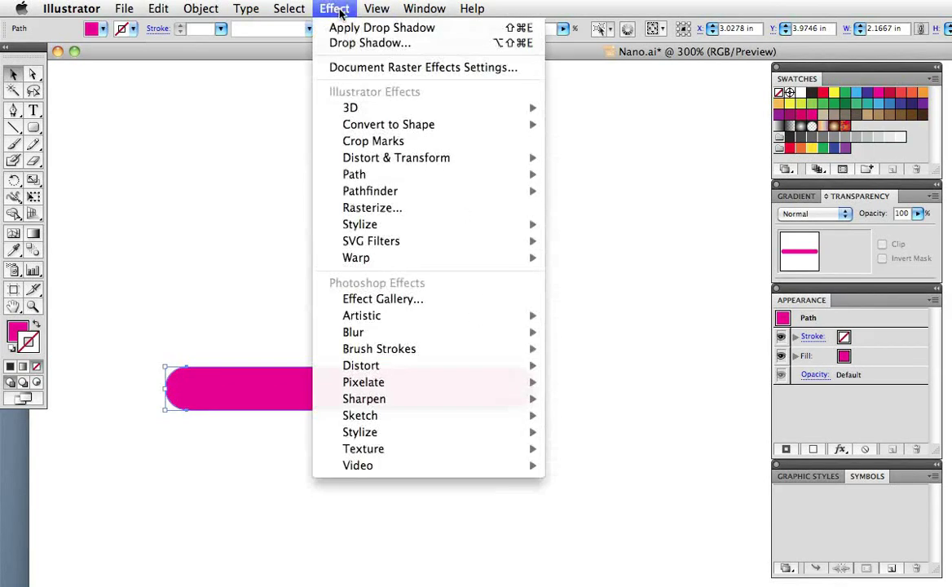
mouse_move(448, 115)
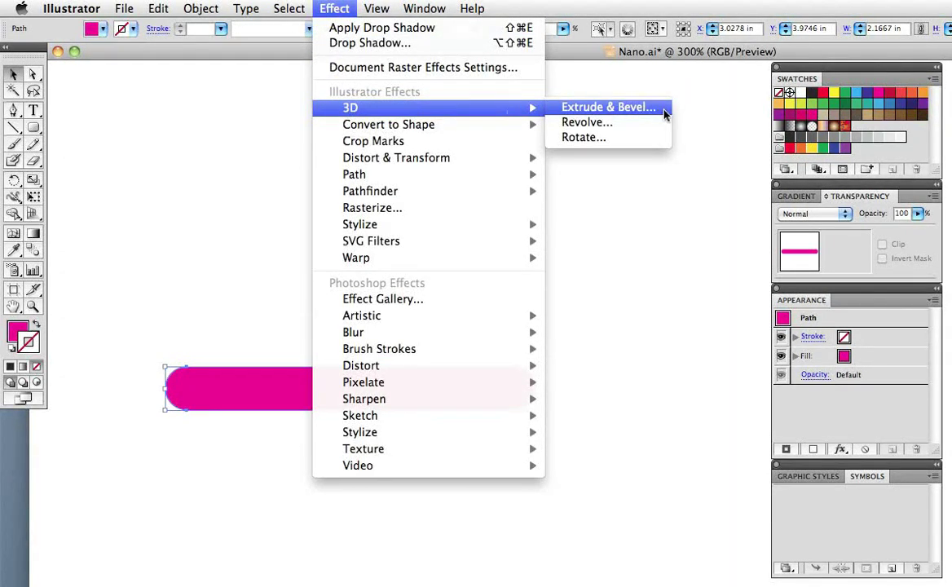
click(607, 107)
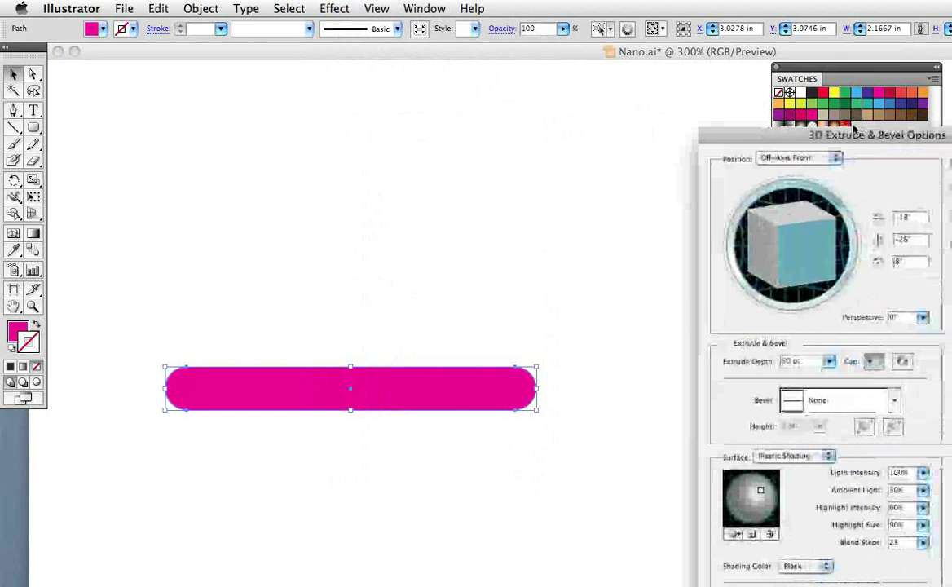
drag(854, 131, 729, 75)
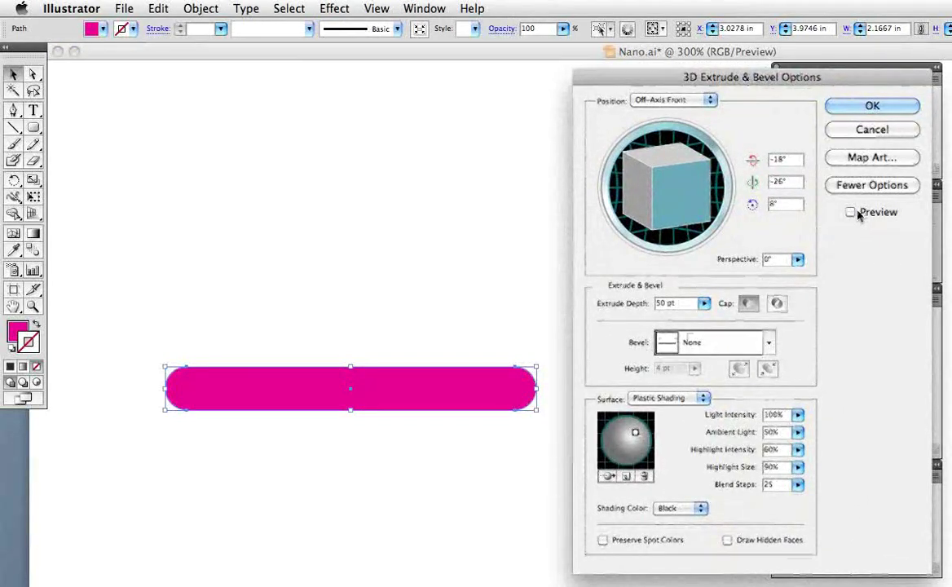
click(856, 212)
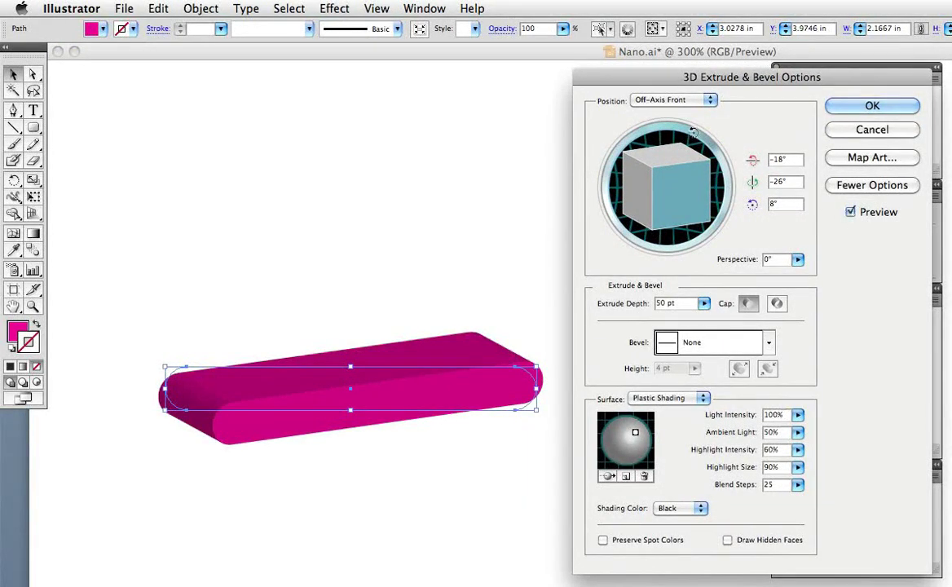
- Set the 3D position to Off-Axis Right, then change it to Off-Axis Top
click(710, 99)
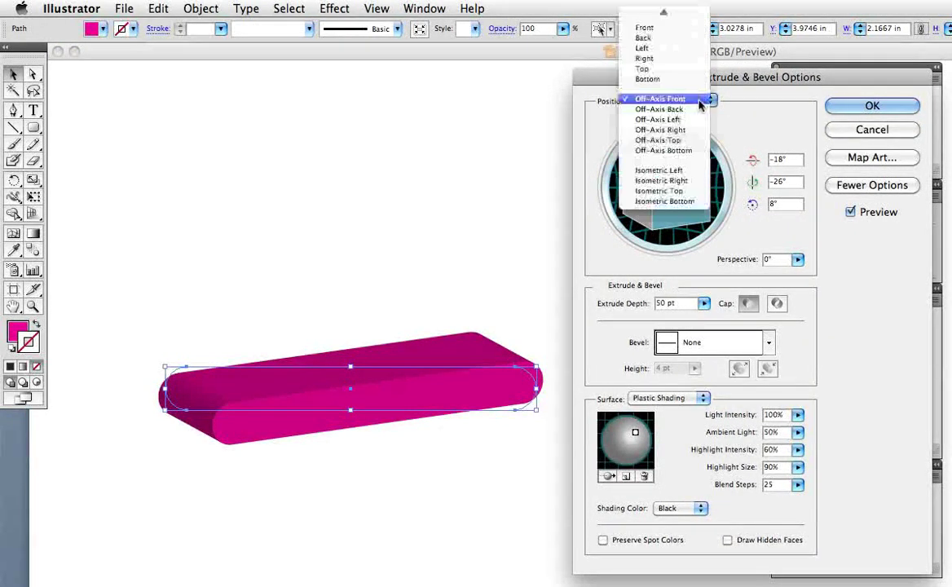
click(693, 130)
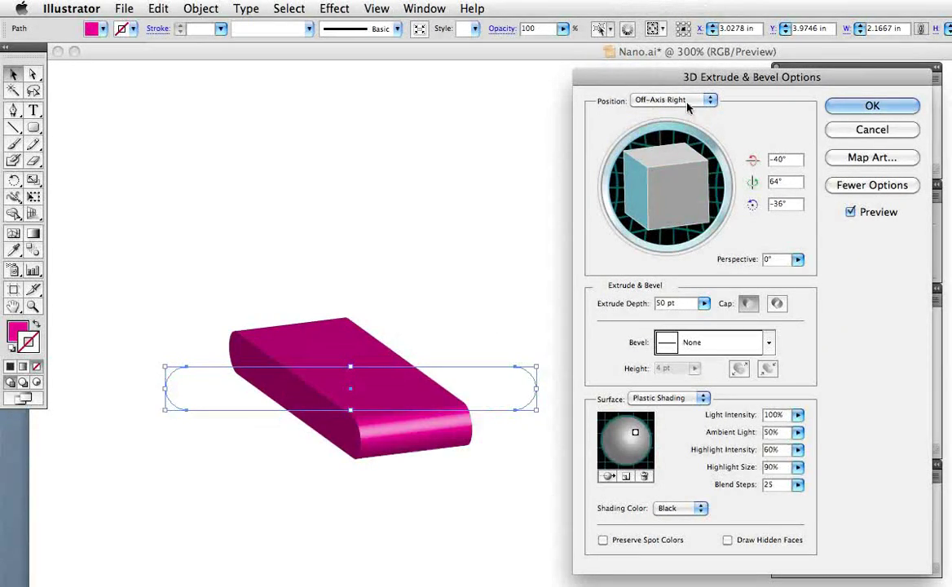
click(687, 107)
click(684, 117)
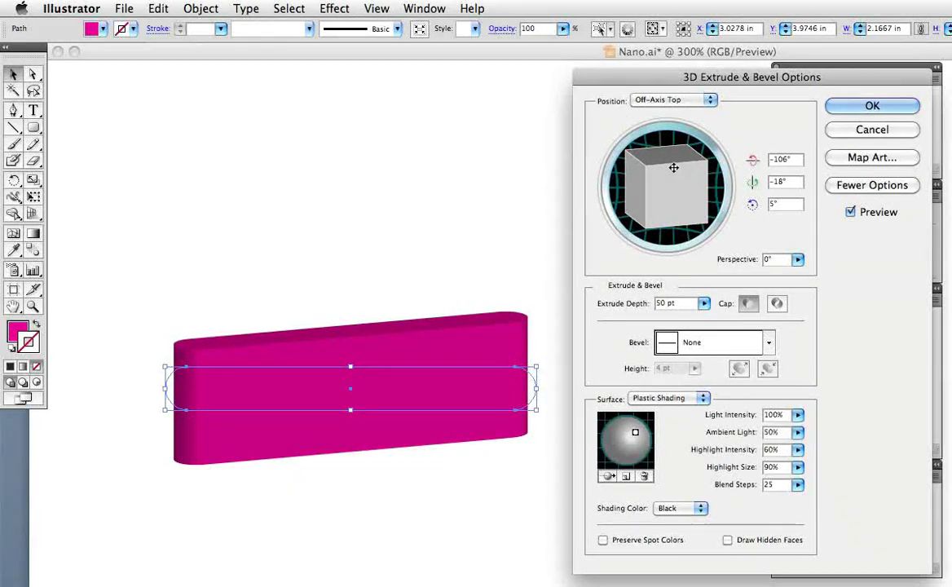
- Rotate the extrusion to a custom −98°/−9°/4° angle with 154 pt depth and 51° perspective
drag(672, 159, 639, 177)
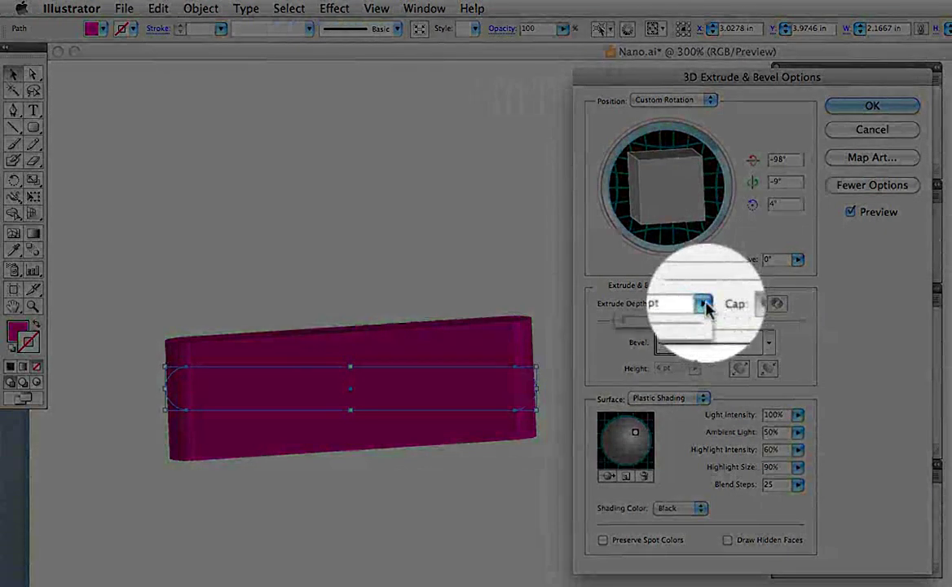
click(703, 303)
drag(622, 323, 627, 324)
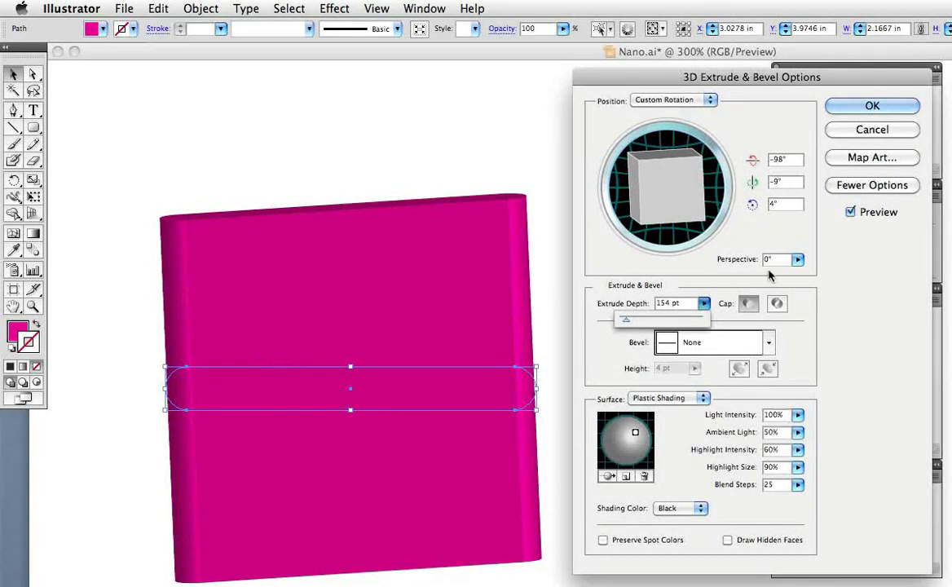
click(798, 261)
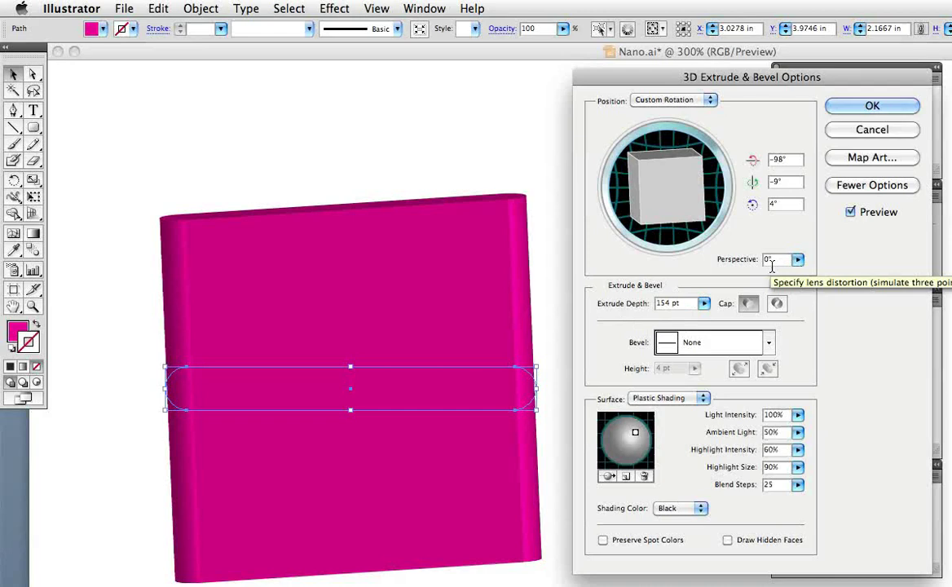
click(797, 259)
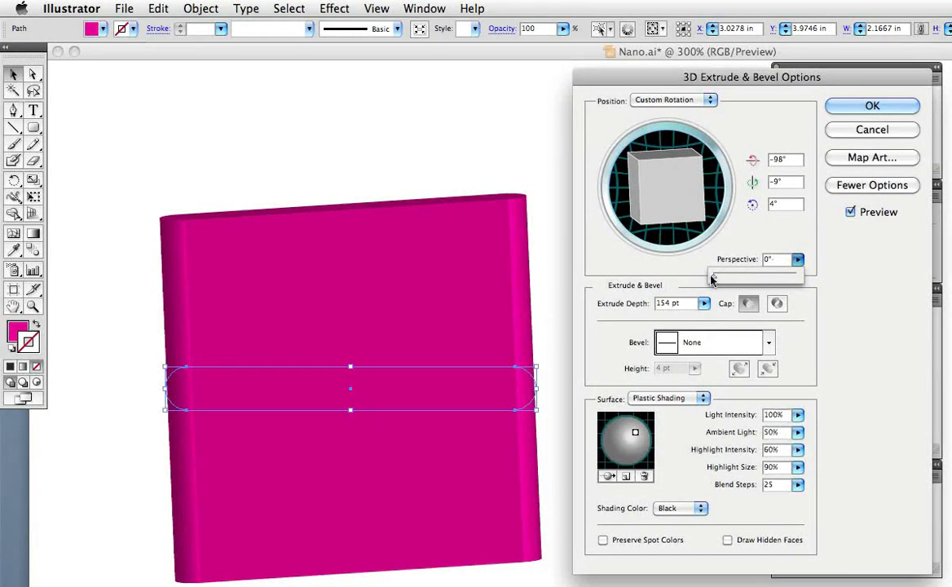
drag(712, 280, 740, 277)
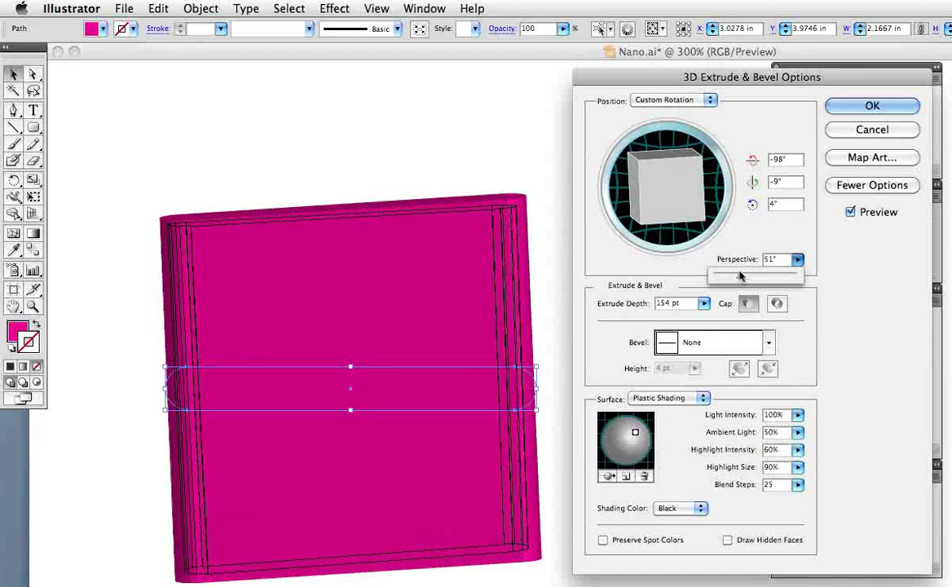
- Raise the plastic shading's ambient light to 58% and highlight intensity to 91%
click(854, 351)
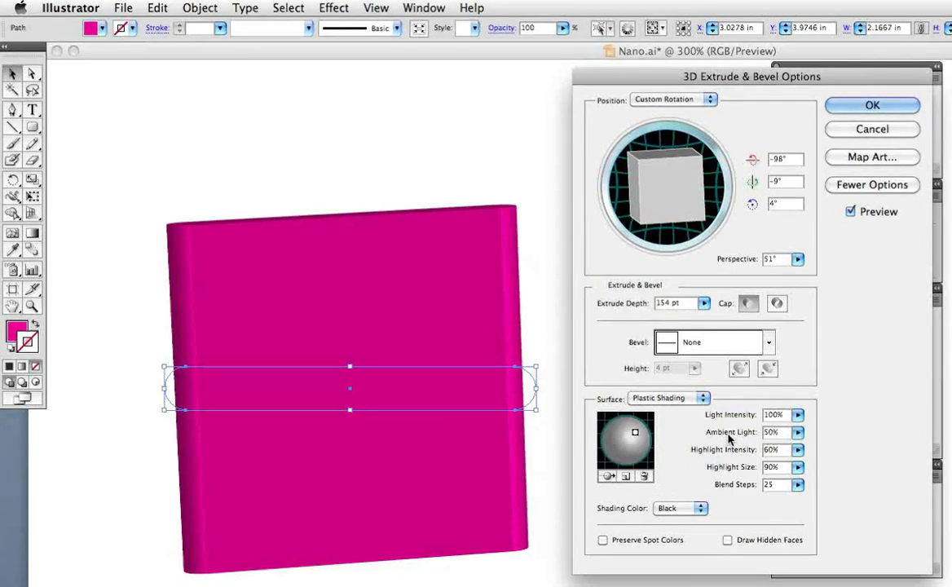
click(797, 432)
drag(755, 452, 758, 452)
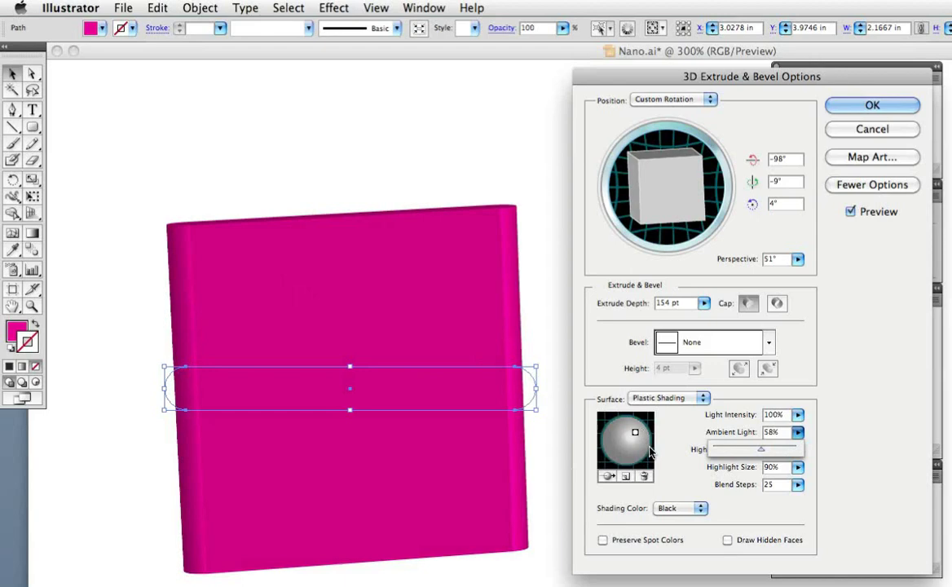
click(651, 451)
click(798, 450)
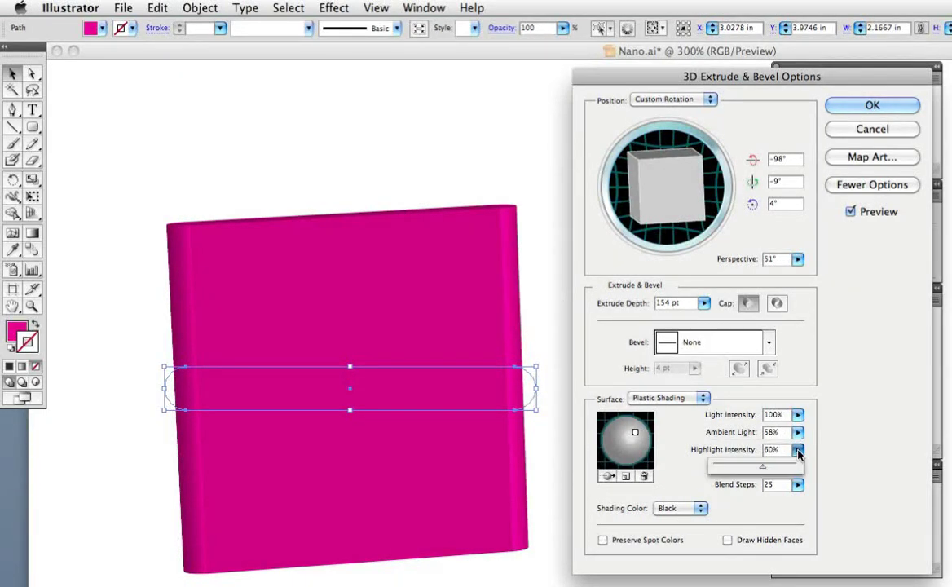
drag(763, 470, 782, 469)
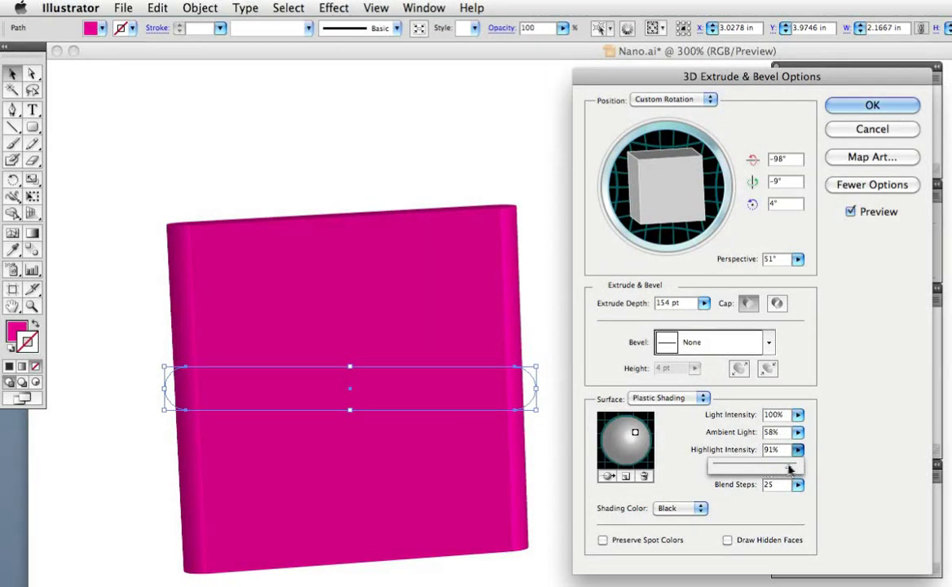
click(814, 471)
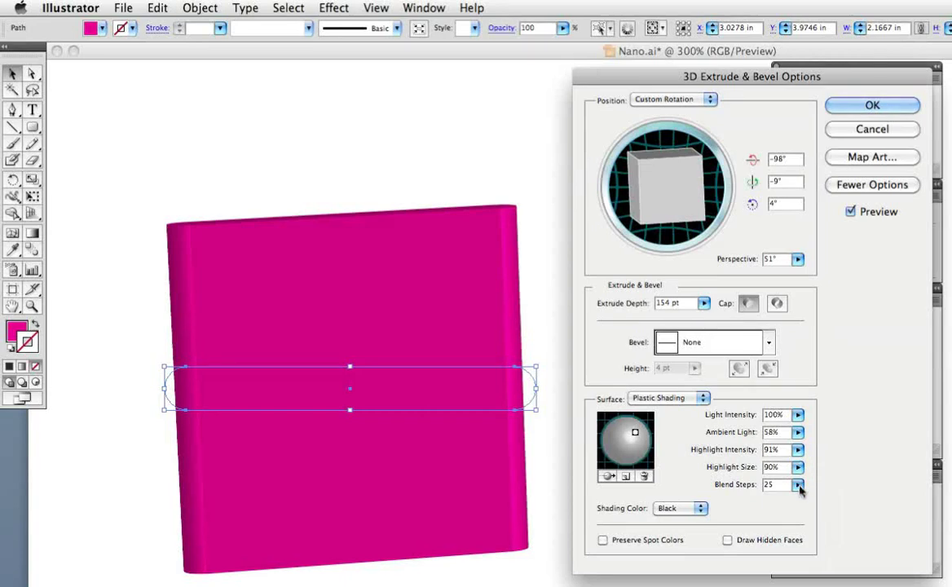
- Increase blend steps to 102 and move the light to the top centre of the sphere
click(797, 484)
drag(721, 504, 744, 505)
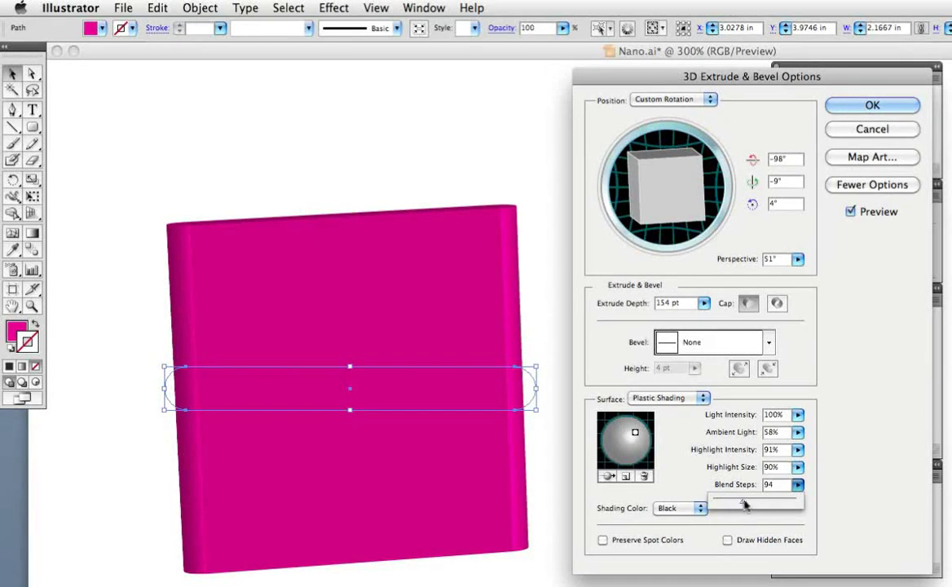
click(685, 470)
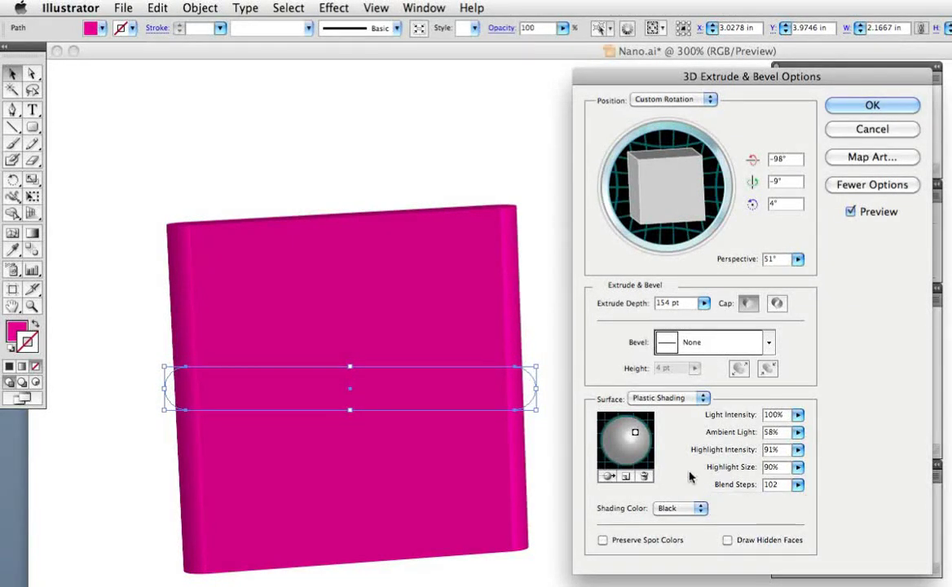
drag(636, 437, 625, 434)
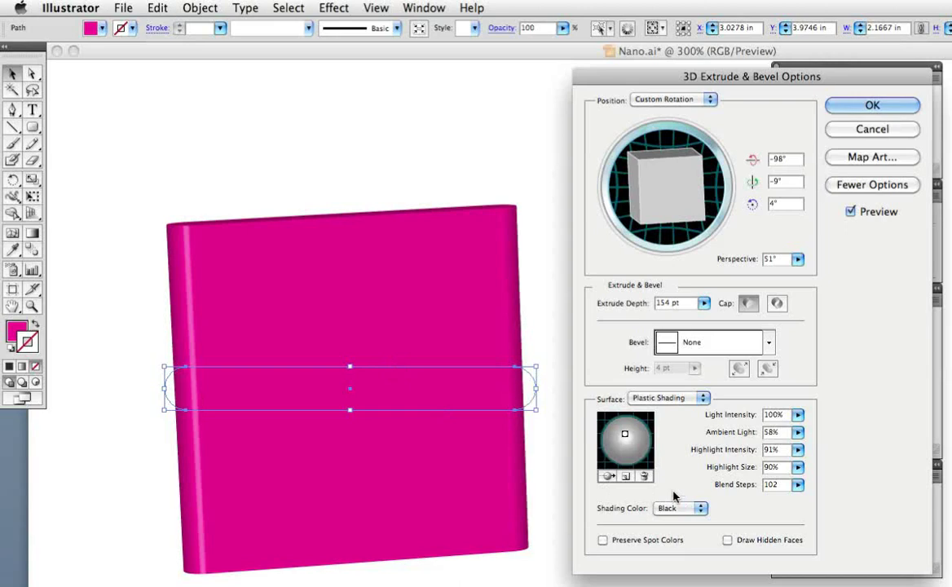
- Apply the extrusion, then reopen its 3D Extrude & Bevel settings with Preview on
click(870, 106)
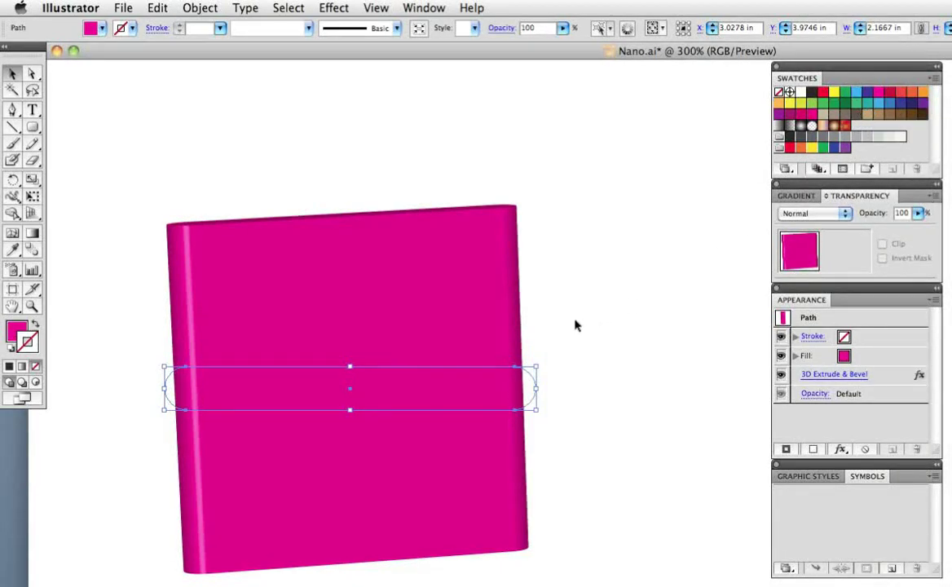
click(811, 374)
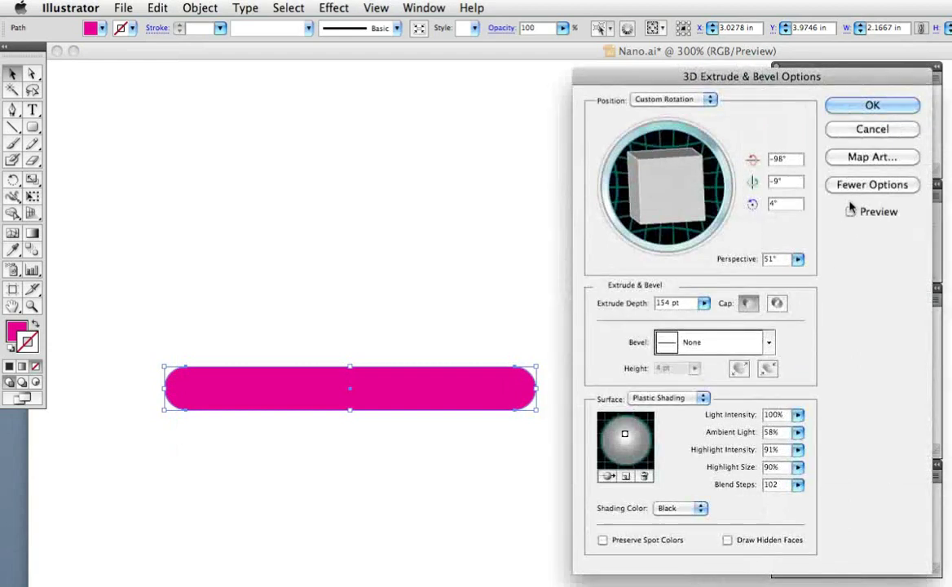
click(851, 211)
- Try a second light, delete it to keep one, and apply with 94% highlight size
click(625, 477)
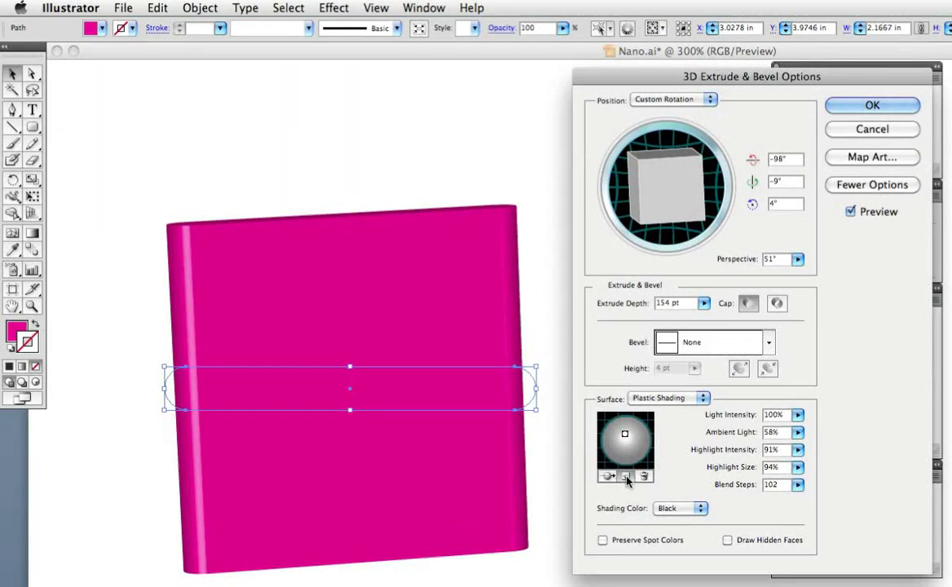
drag(625, 437, 613, 434)
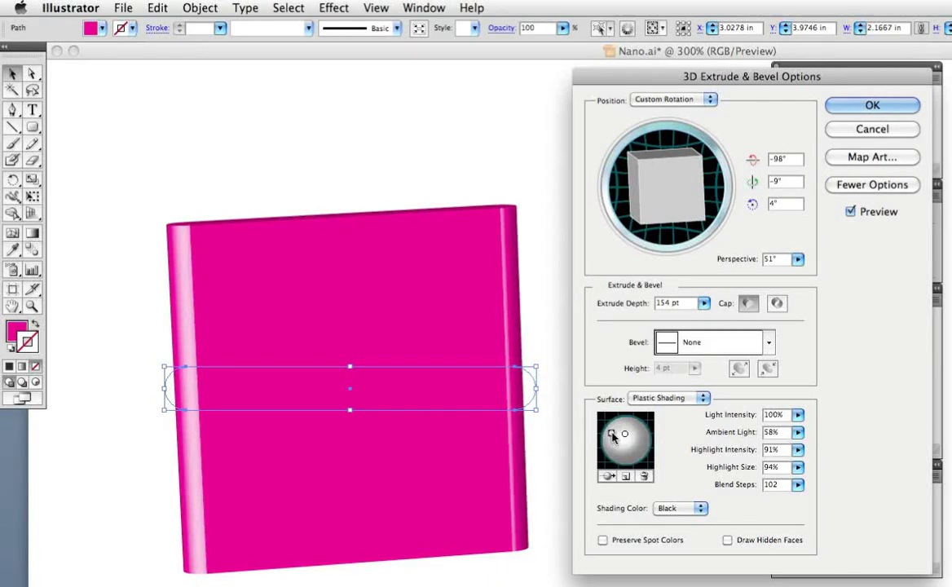
click(643, 477)
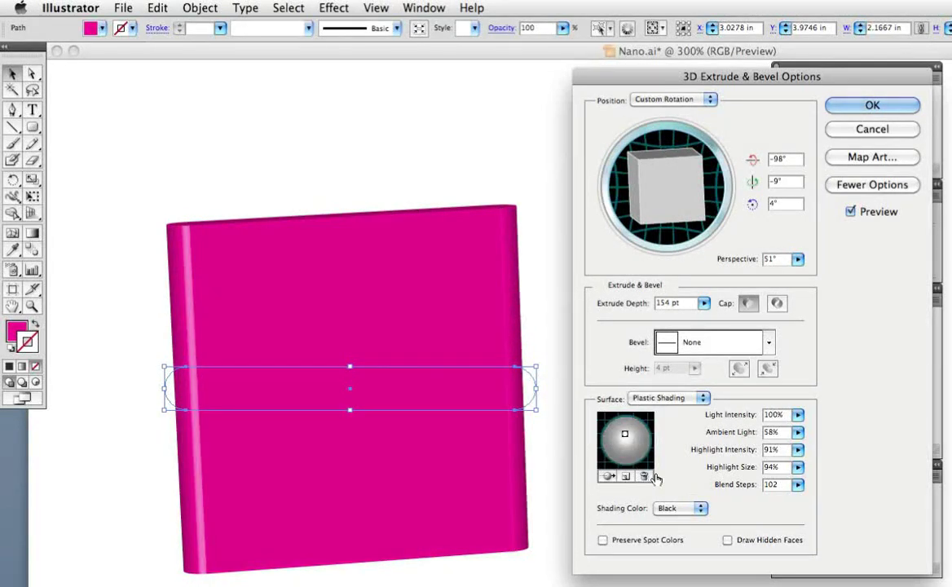
click(843, 113)
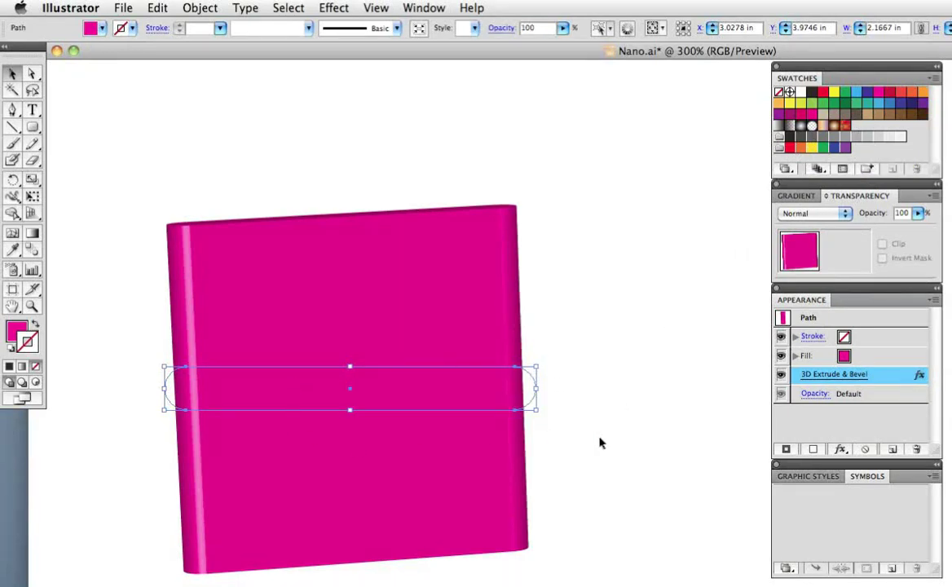
- Drag the extruded body into Graphic Styles and name the new style 'Nano'
key(super+y)
key(super+y)
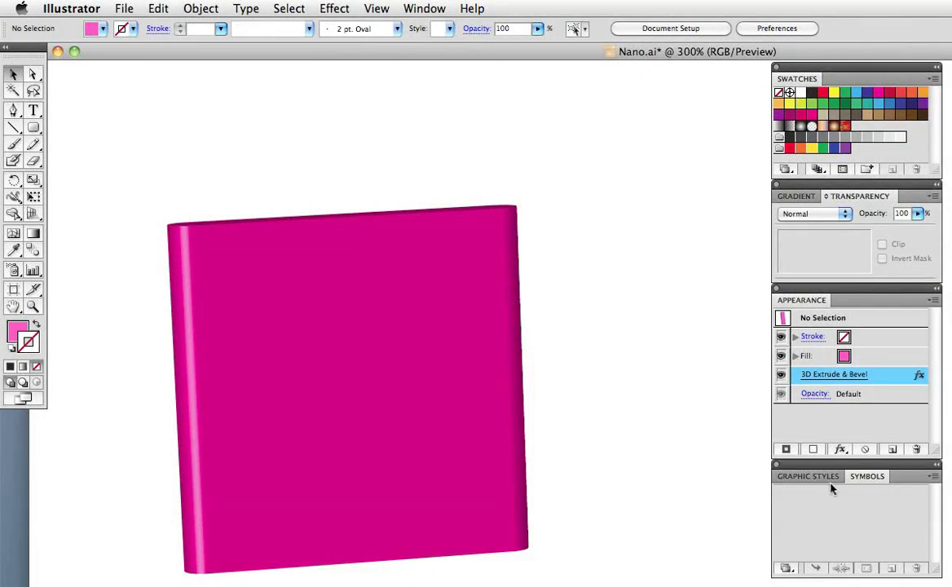
click(398, 398)
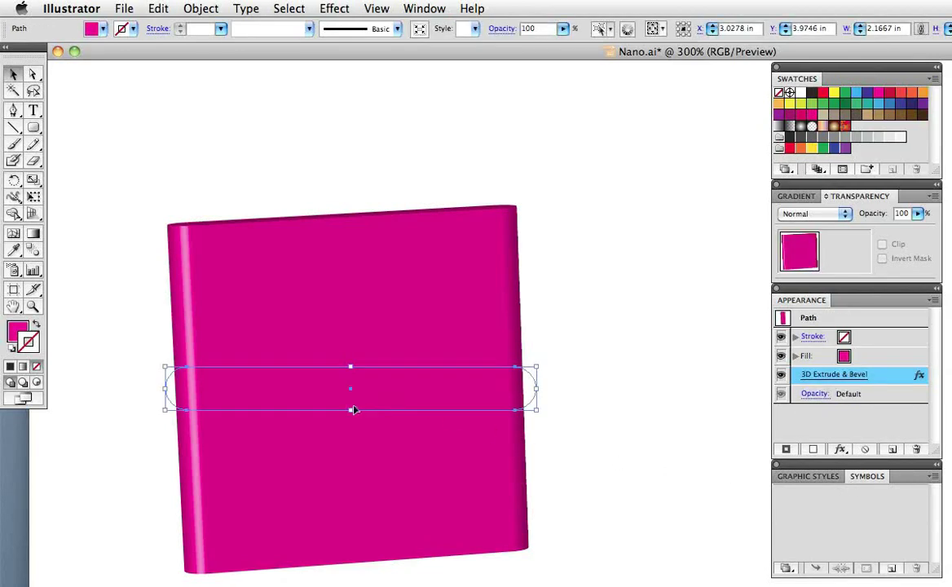
drag(352, 397, 776, 510)
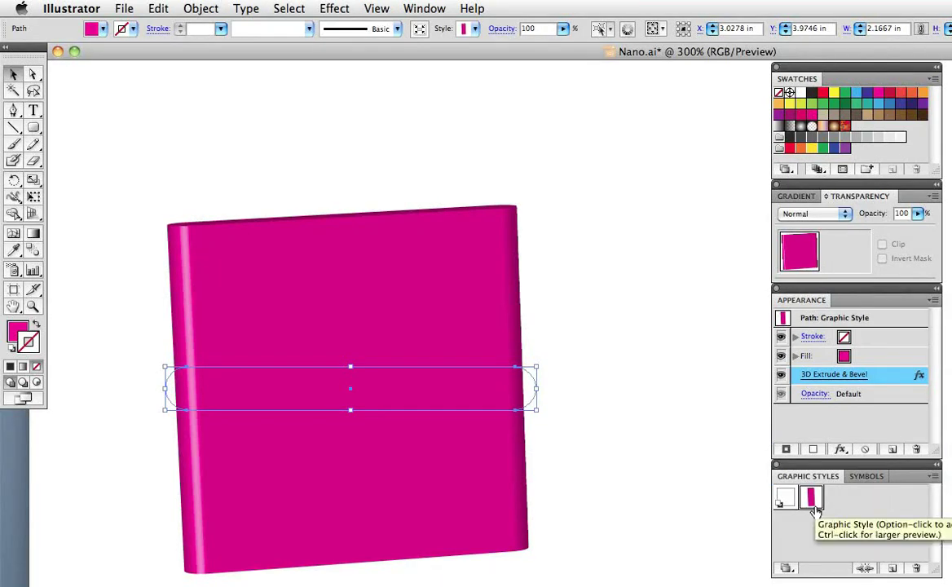
double_click(812, 498)
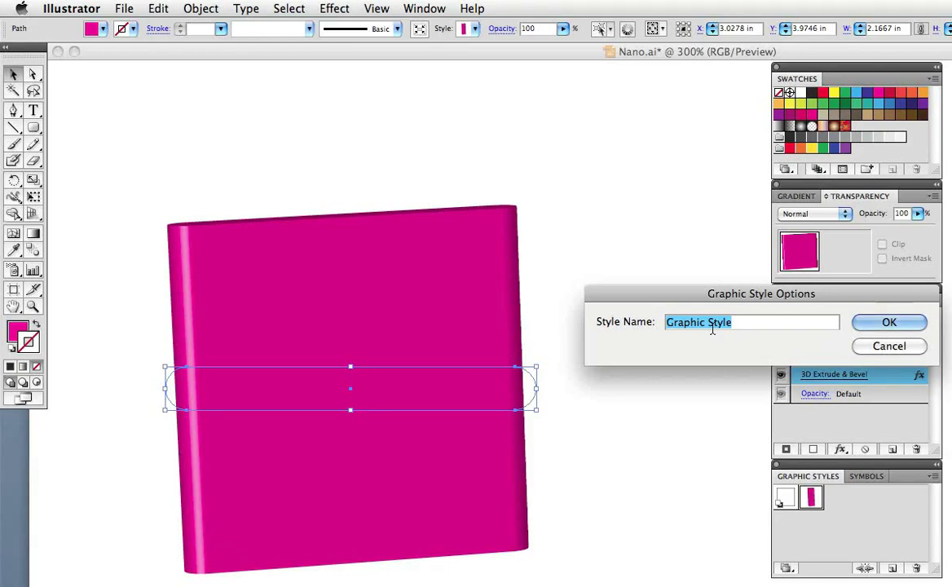
text(Nano)
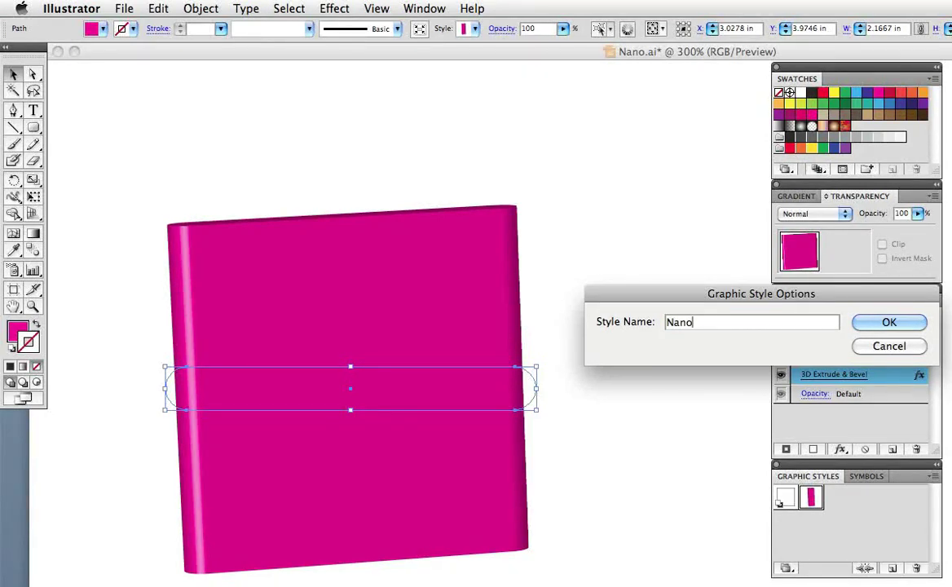
click(858, 325)
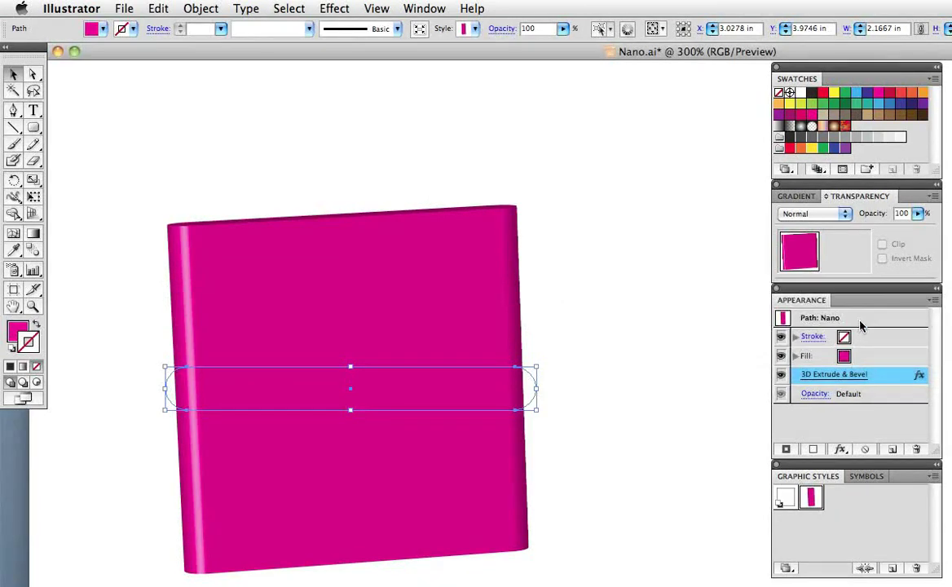
- Draw a small circle right of the body, apply the Nano style, and open its 3D Extrude & Bevel settings
click(572, 326)
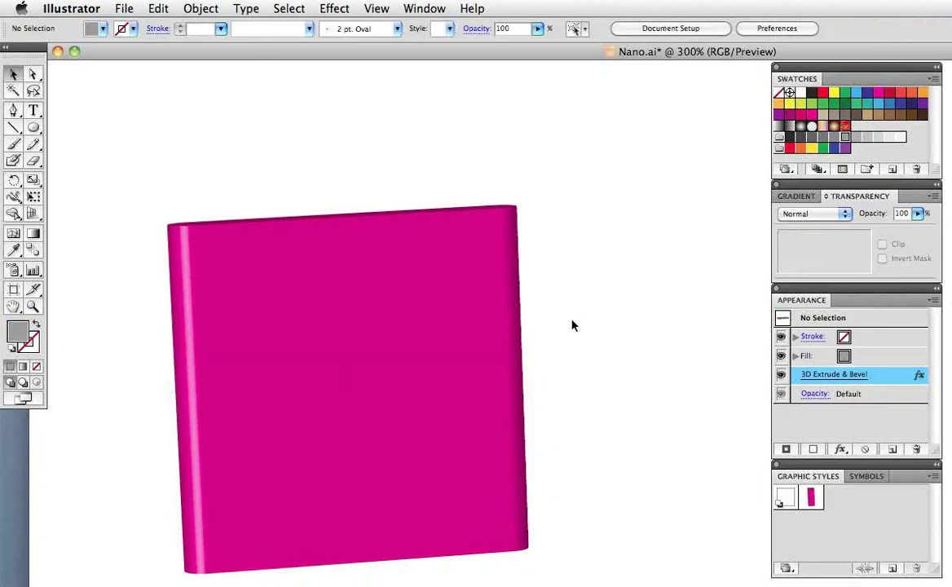
click(33, 127)
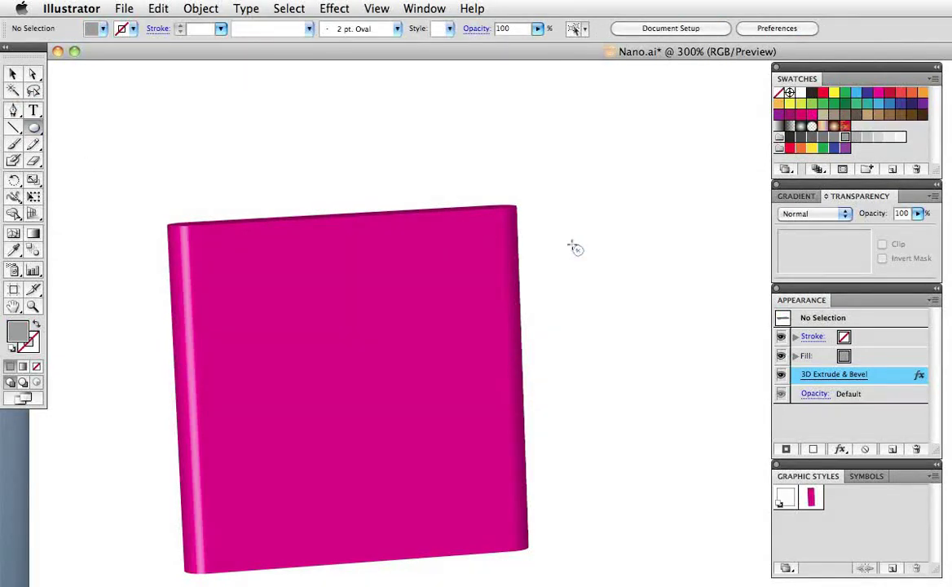
drag(574, 247, 569, 237)
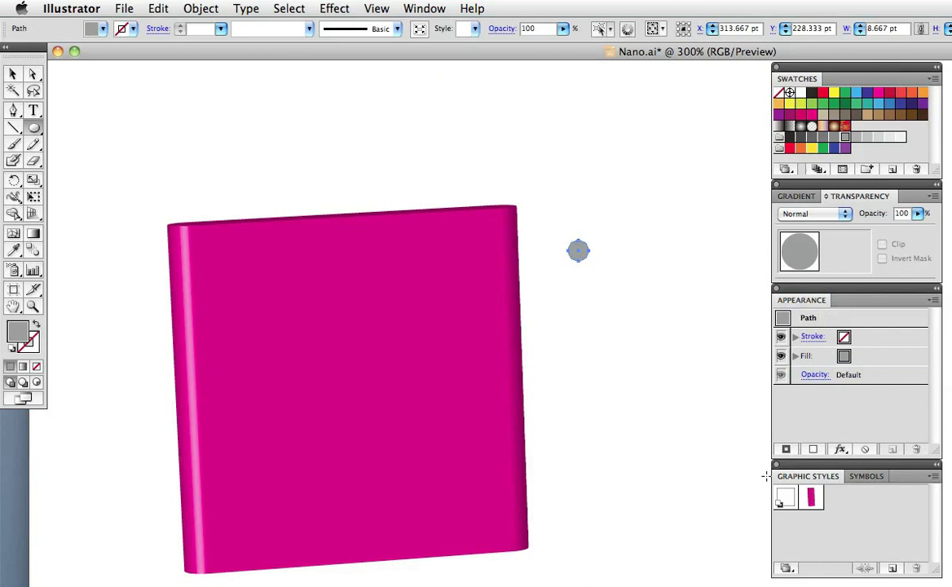
click(811, 498)
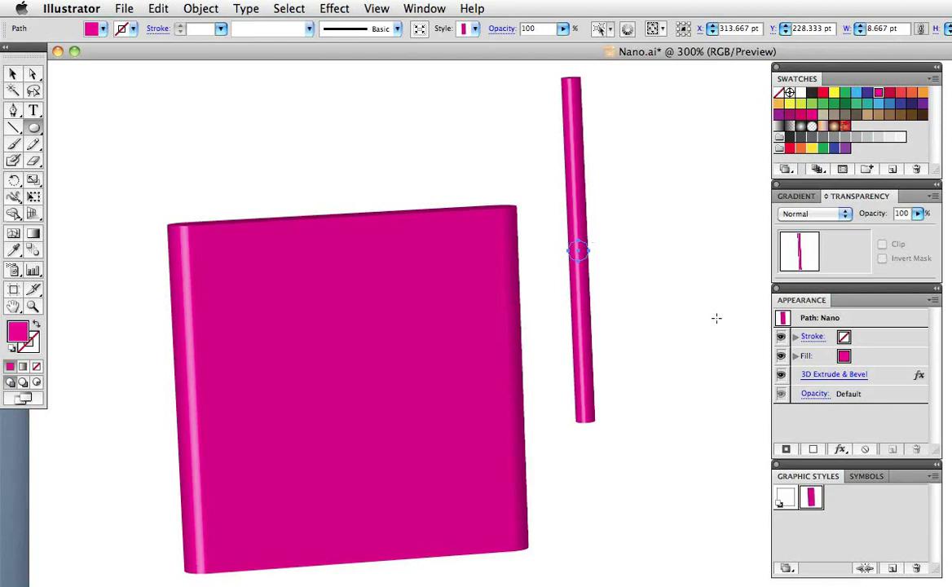
click(834, 374)
drag(503, 82, 399, 82)
- Set the circle's extrude depth to 3 pt, turning it into a thin disc
click(385, 213)
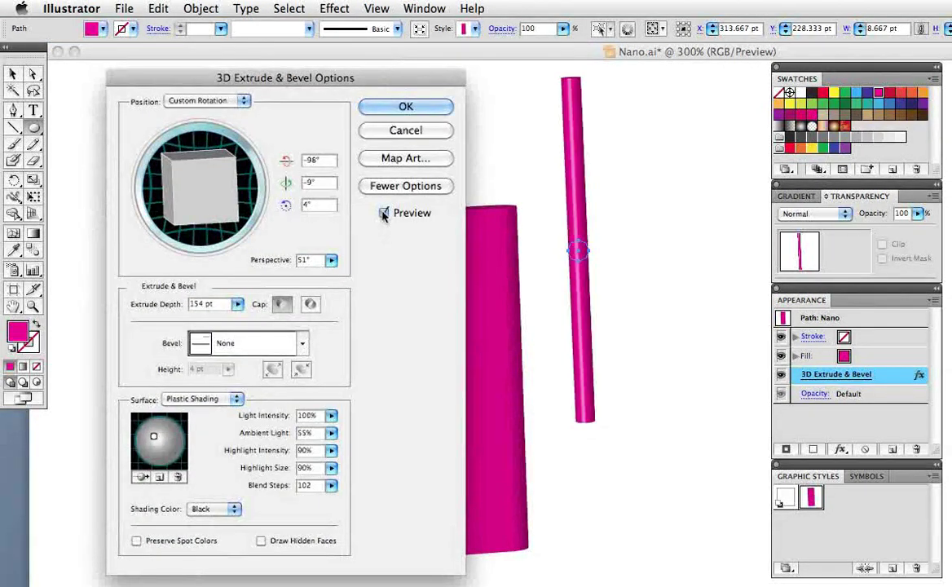
double_click(198, 304)
text(3)
key(Tab)
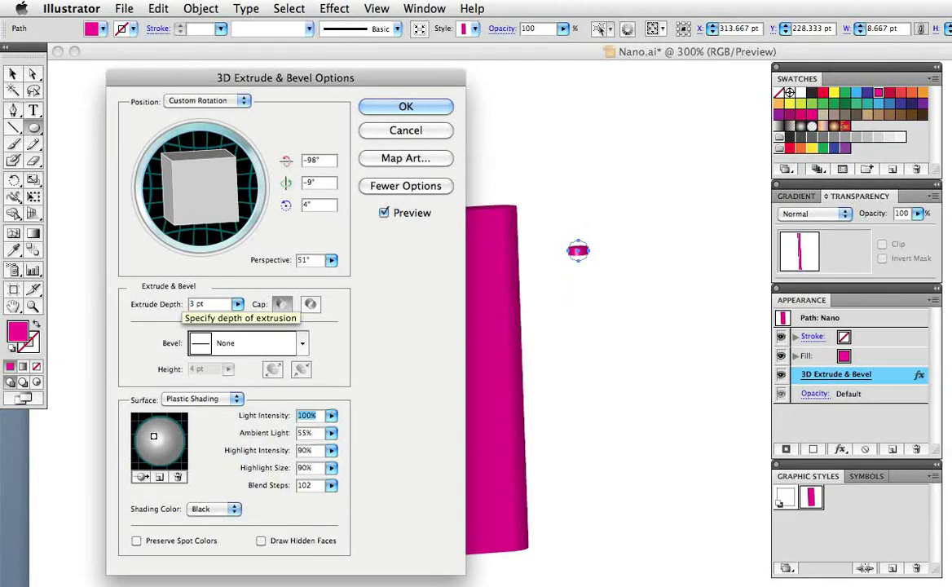
click(401, 106)
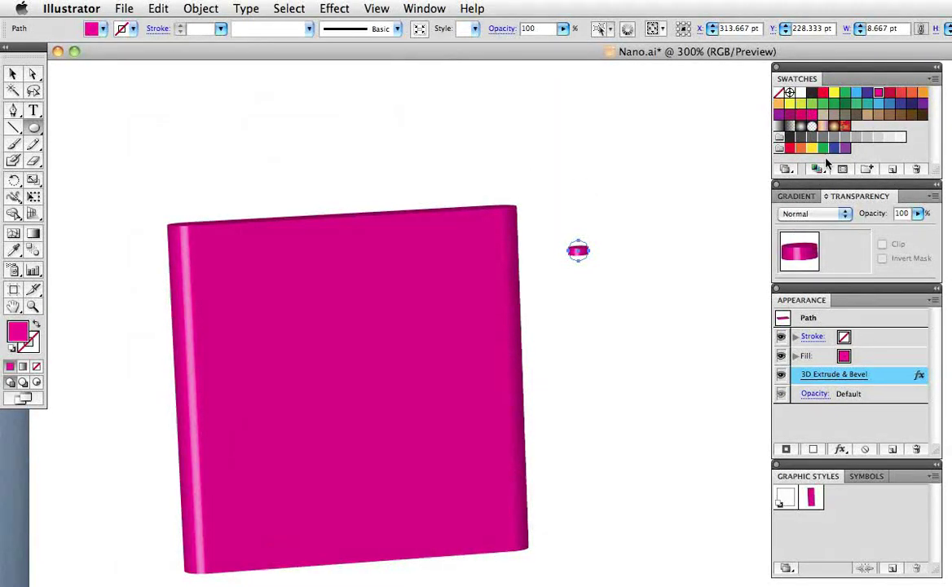
- Colour the disc grey, place it on the body's top edge, and set a 2 pt depth
click(856, 136)
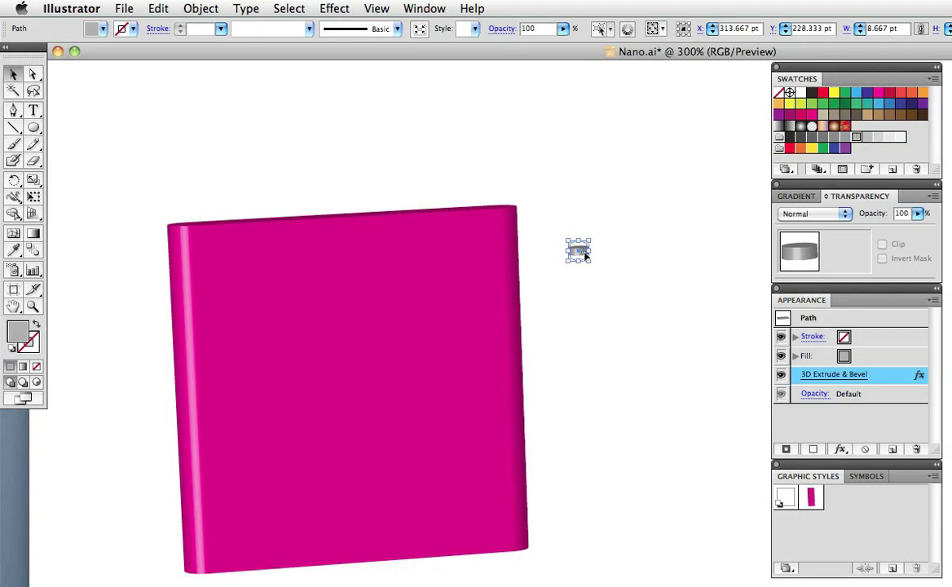
drag(585, 256, 249, 220)
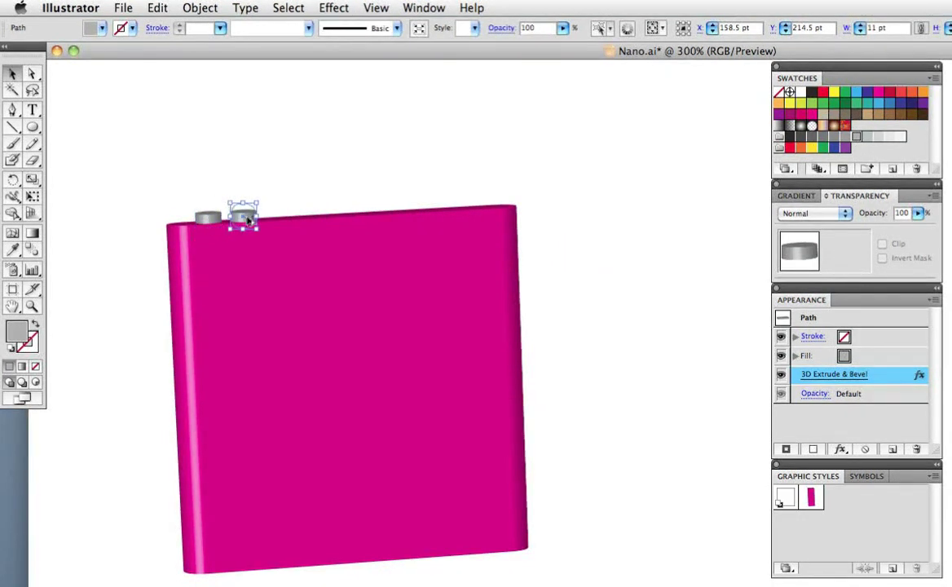
click(867, 380)
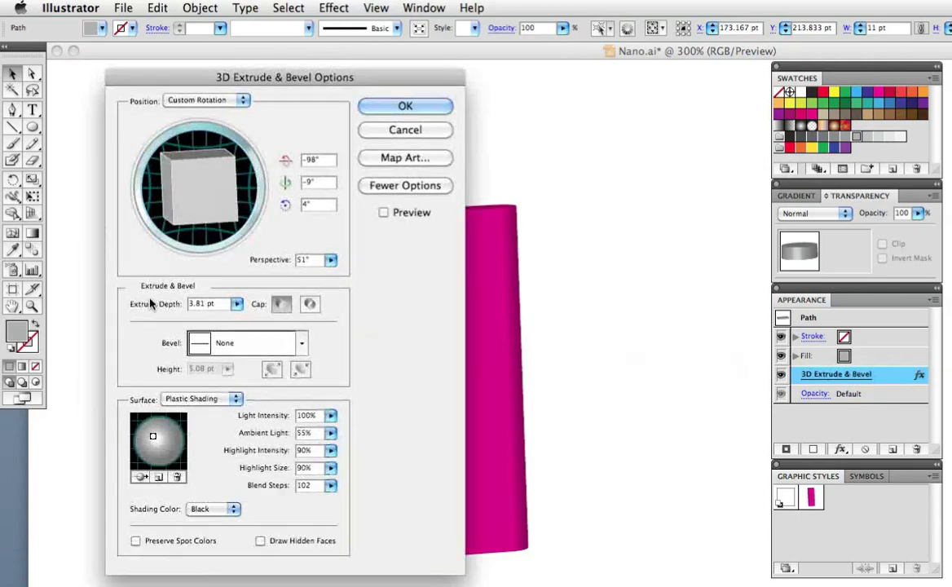
key(Return)
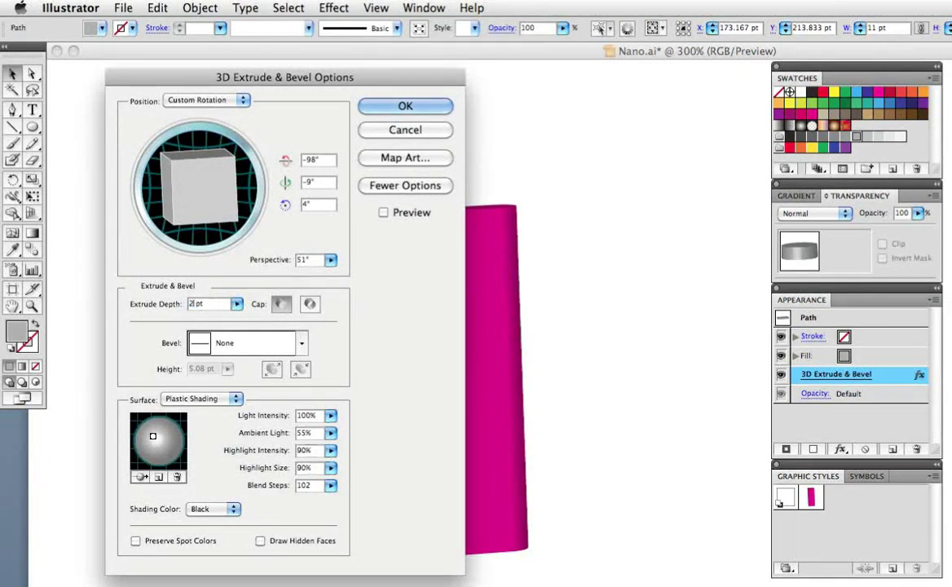
click(154, 143)
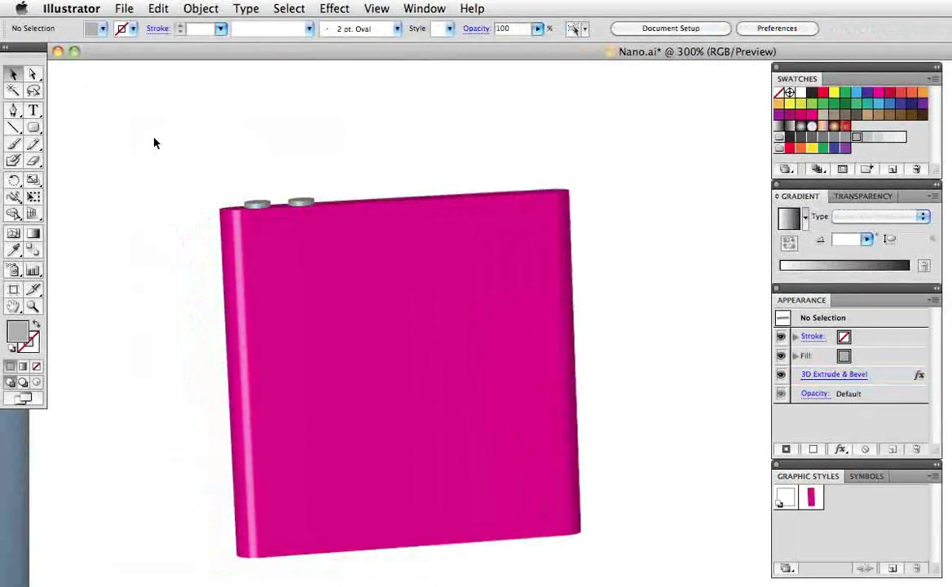
- Draw a small rounded bar and copy the grey button's 3D look onto it with the Eyedropper
click(34, 127)
drag(606, 214, 663, 227)
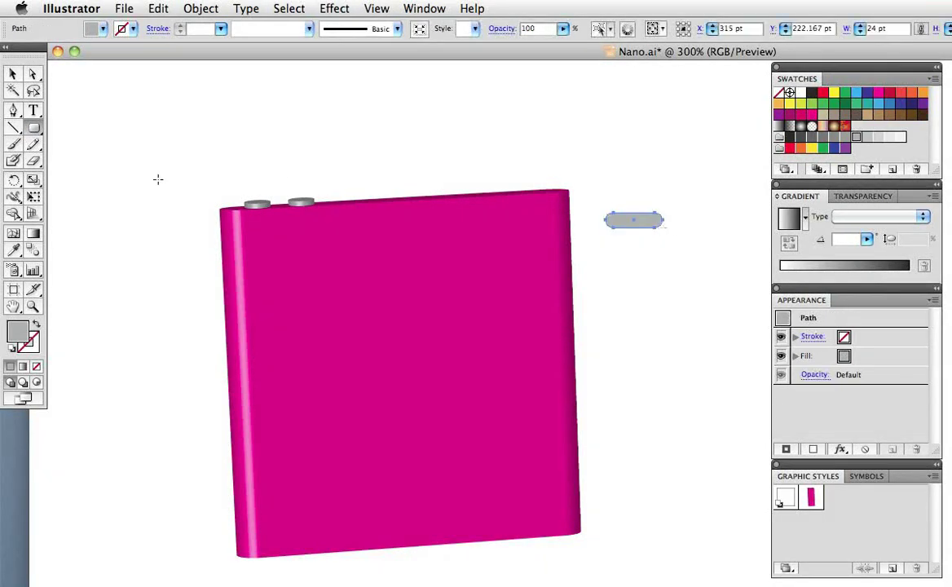
click(14, 252)
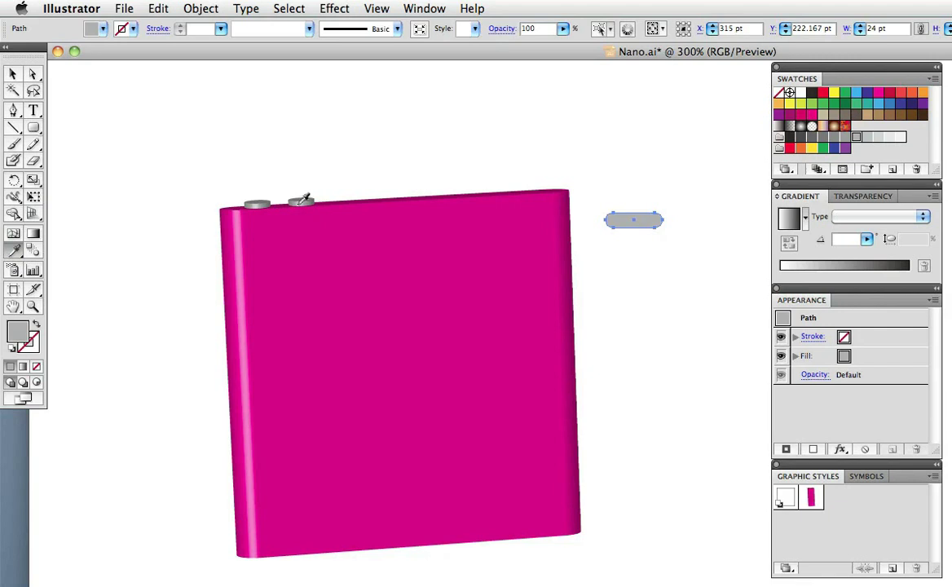
click(301, 200)
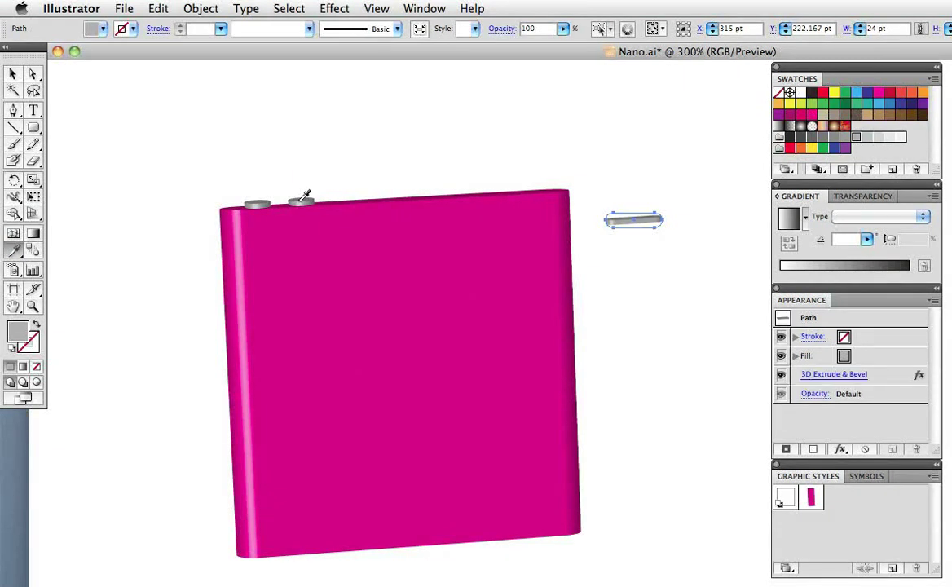
- Move the grey 3D bar onto the right of the body's top edge and add a third graphic style
key(v)
drag(619, 224, 507, 191)
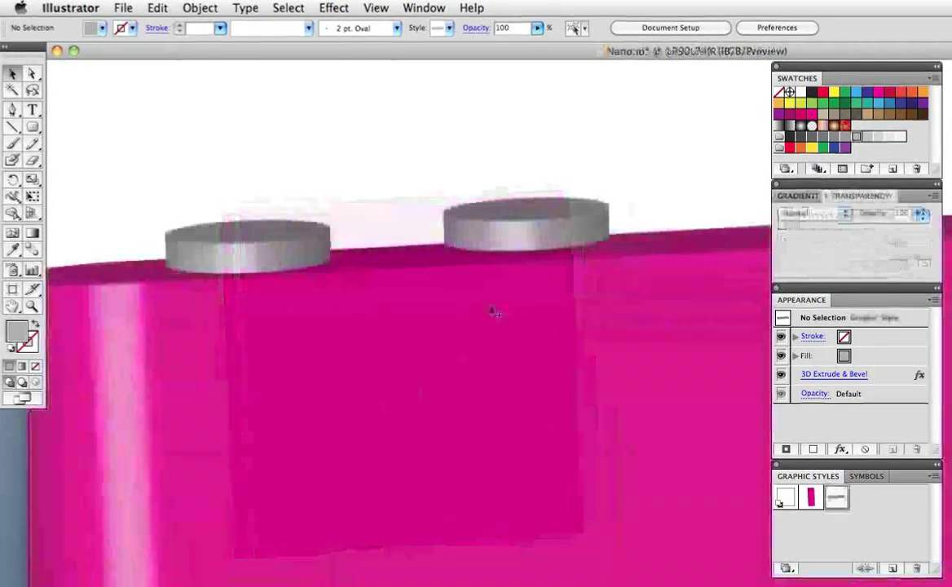
click(519, 241)
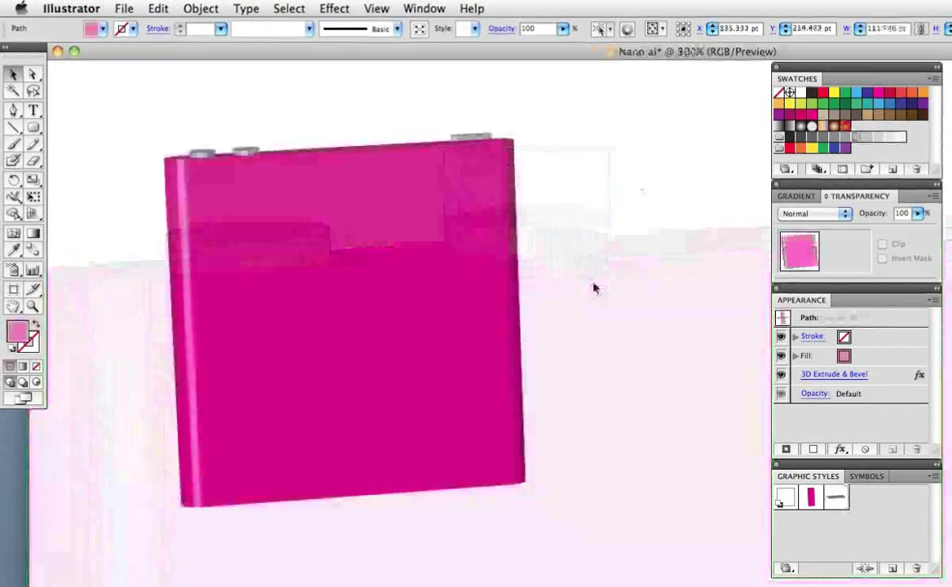
click(34, 128)
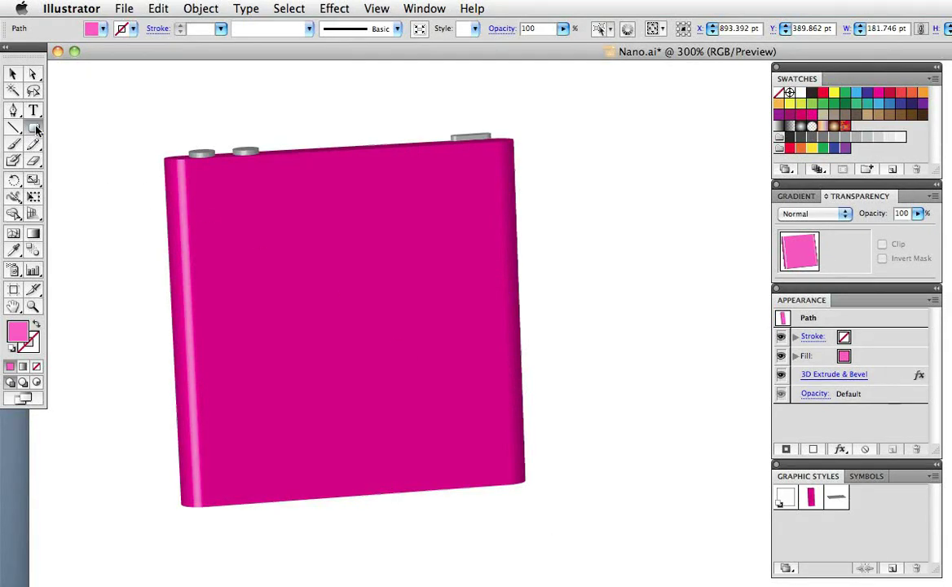
- Draw a small ellipse to the lower right of the body and apply the third graphic style
drag(36, 128, 90, 149)
drag(608, 404, 591, 388)
click(836, 498)
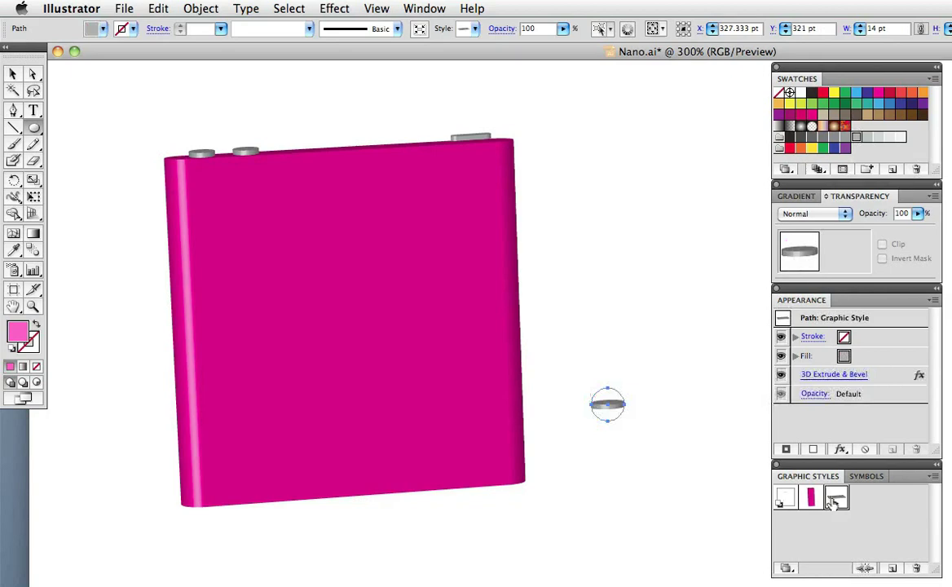
- Set the disc's 3D extrude depth to 20 pt and fill the cylinder white
click(834, 374)
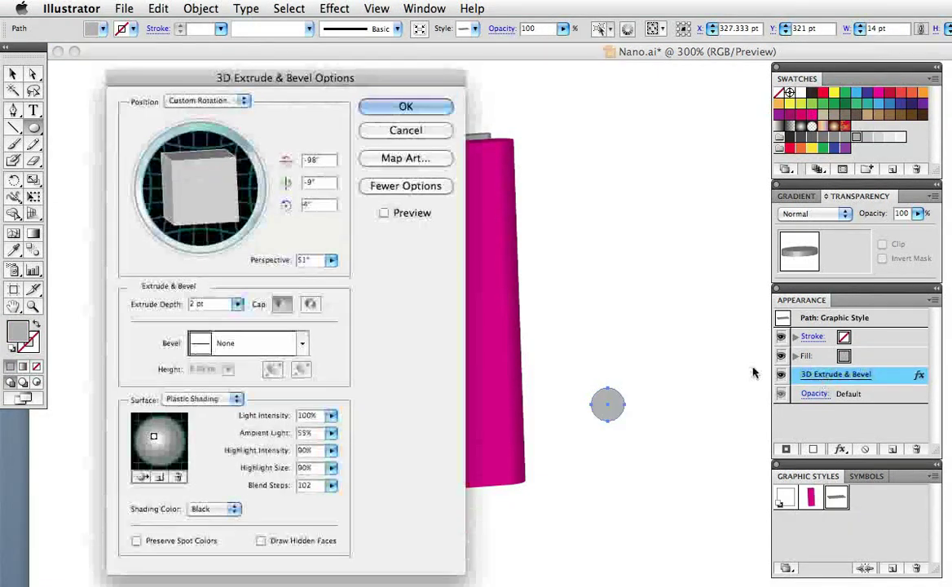
click(398, 214)
click(194, 304)
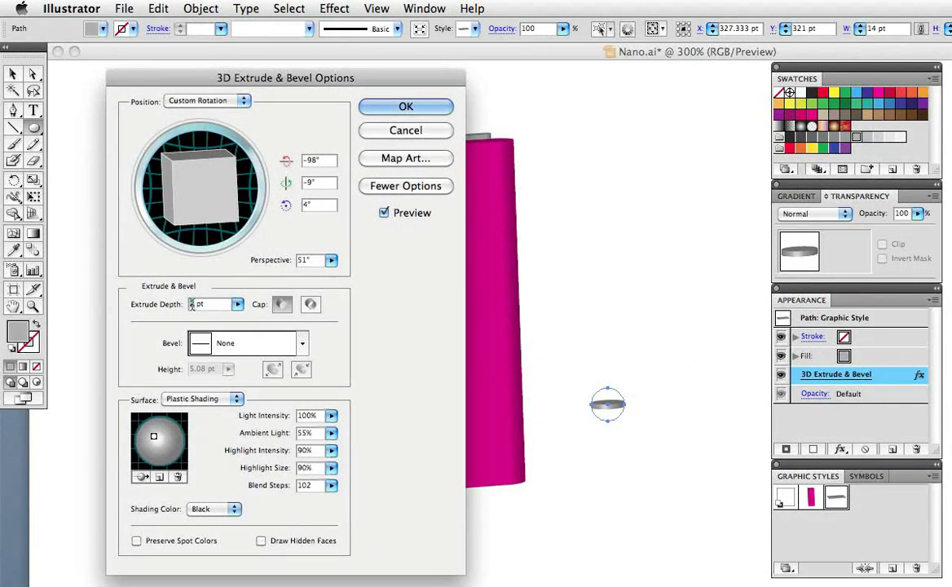
text(0)
key(Tab)
click(405, 107)
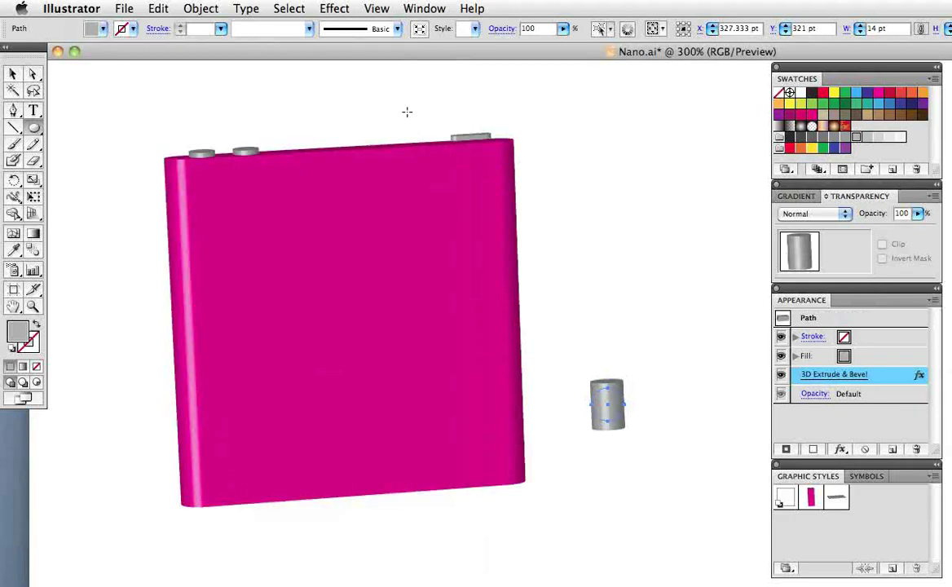
click(800, 94)
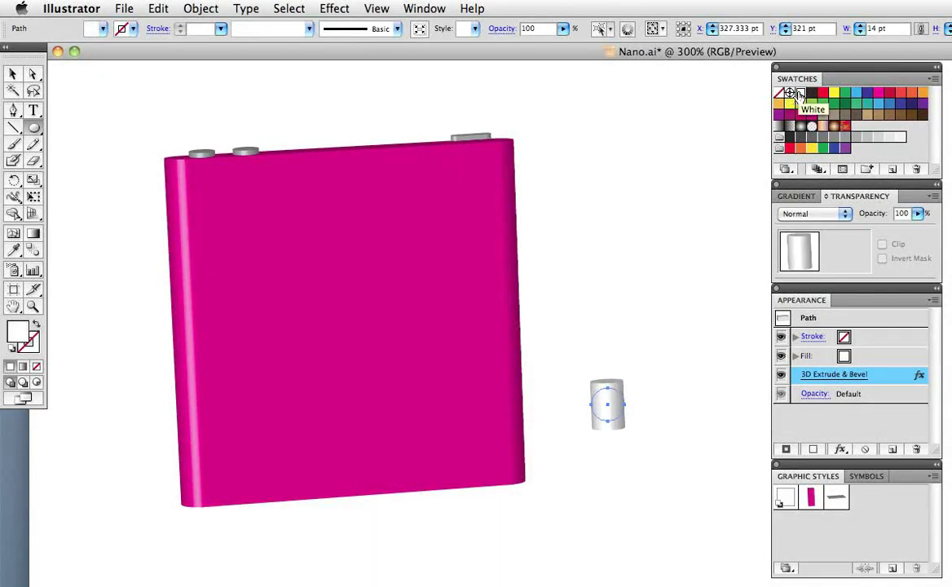
- Move the white cylinder to the body's bottom edge and send it behind the pink body
key(v)
drag(608, 405, 482, 491)
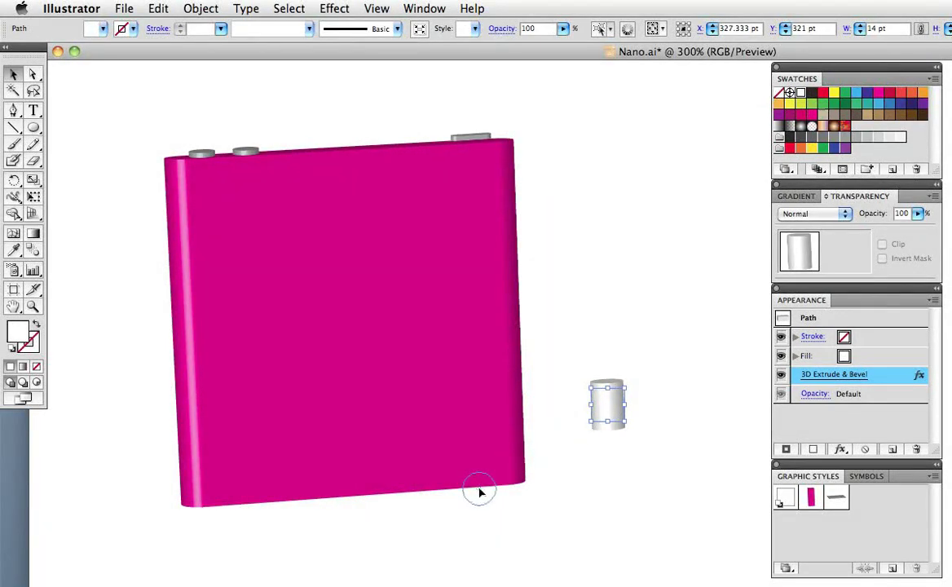
click(544, 501)
click(481, 486)
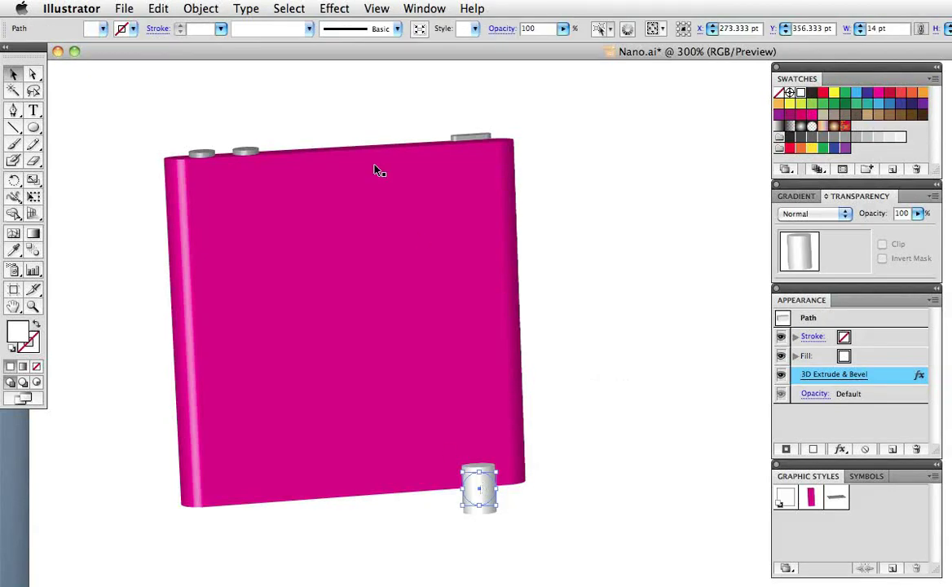
click(200, 8)
mouse_move(205, 29)
mouse_move(267, 45)
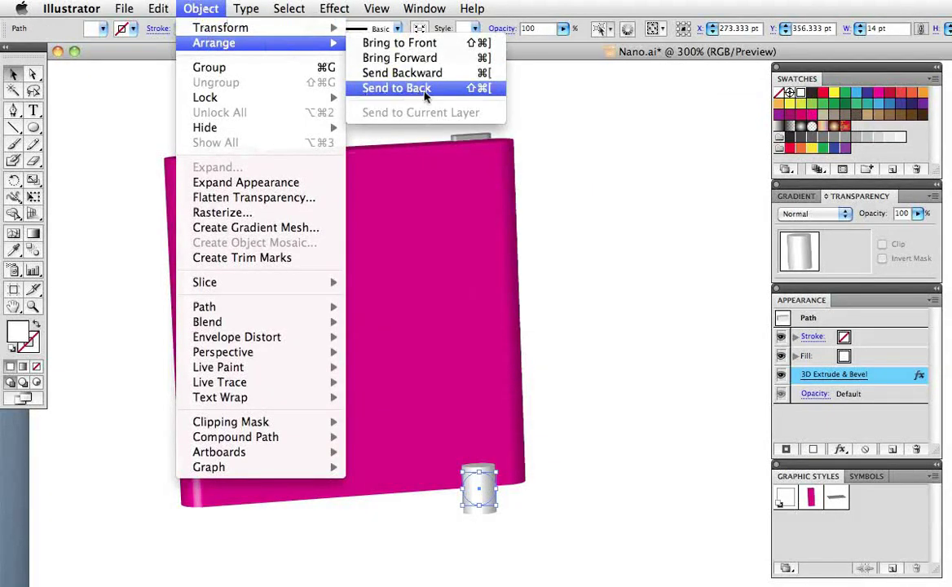
click(386, 82)
click(592, 491)
drag(494, 500, 499, 506)
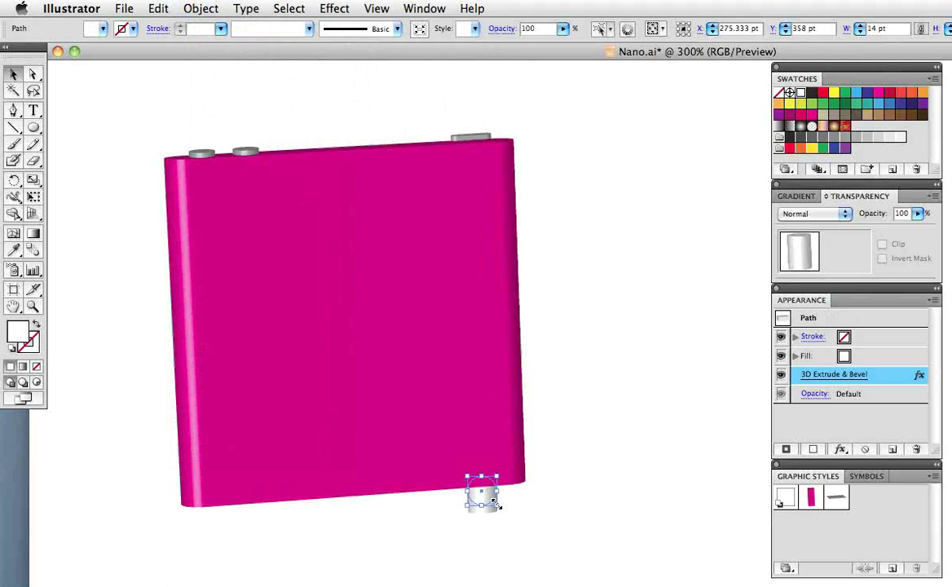
click(550, 560)
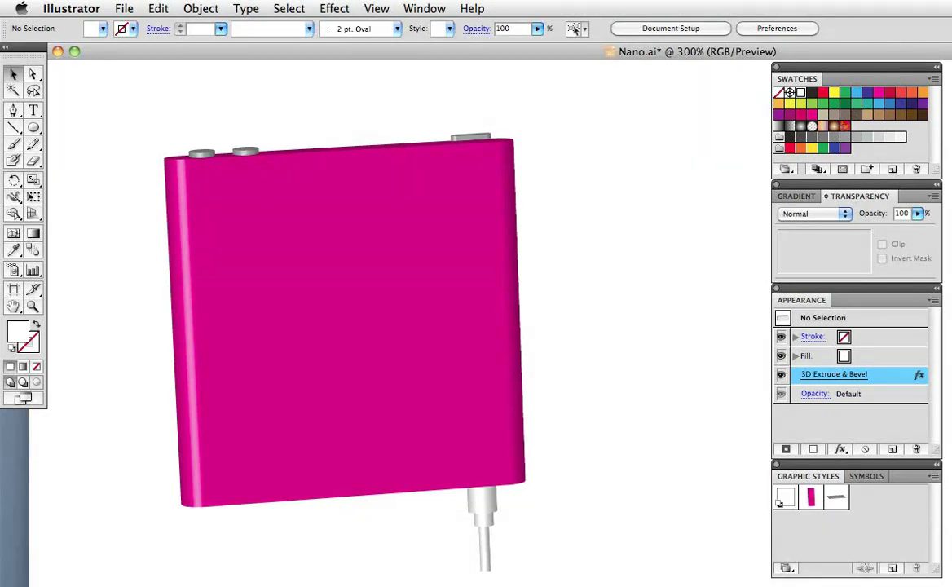
- Add a drop shadow to the cord connector: 45% opacity, X 0, Y 3 pt, 2 pt blur
click(481, 489)
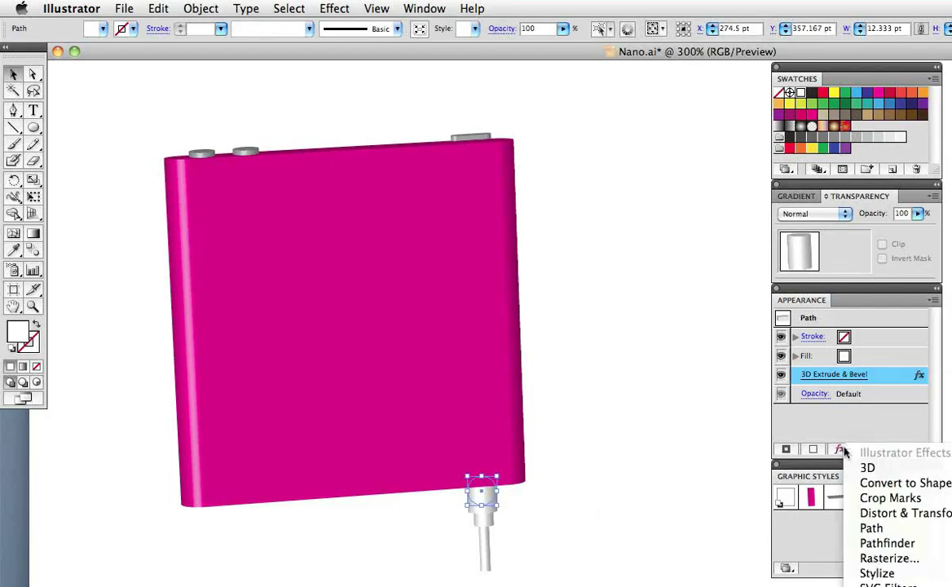
click(839, 450)
click(682, 361)
click(334, 9)
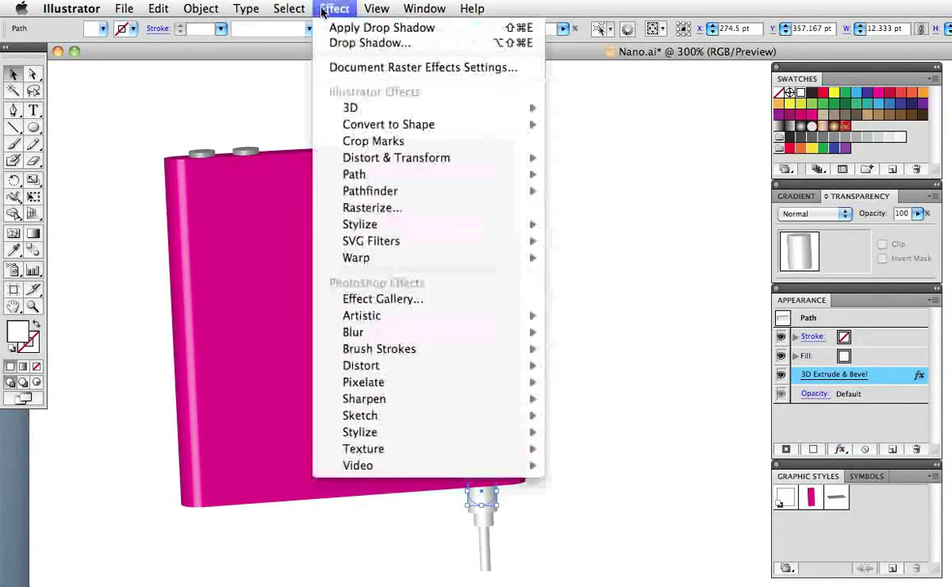
mouse_move(408, 224)
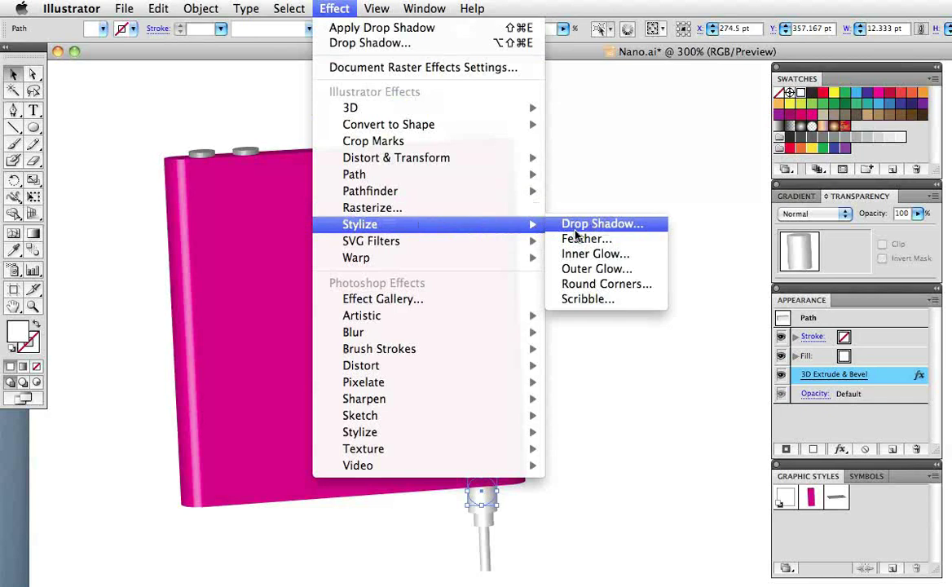
click(632, 224)
drag(723, 175, 557, 146)
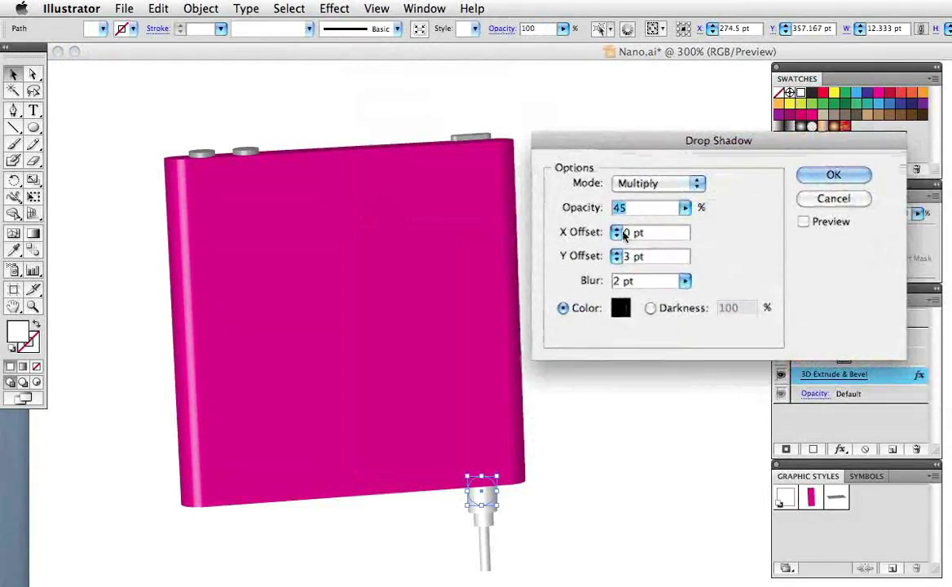
click(805, 222)
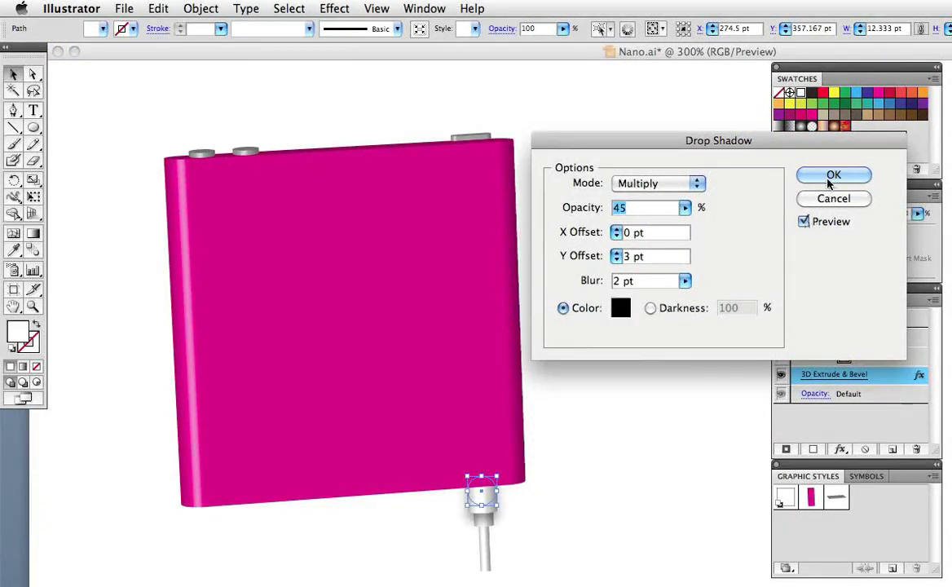
click(833, 175)
- Apply the same drop shadow to the plug end and the pink body
click(503, 547)
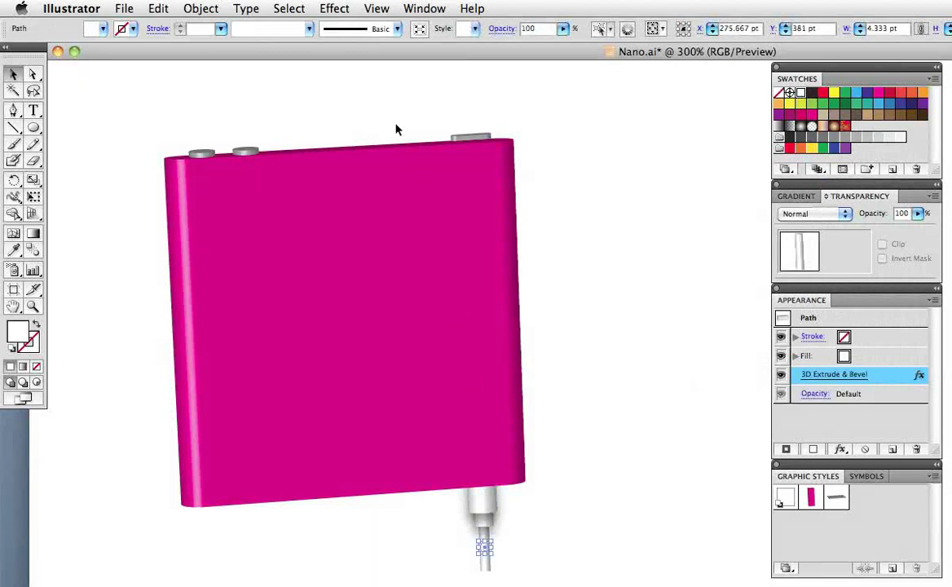
click(334, 8)
click(343, 27)
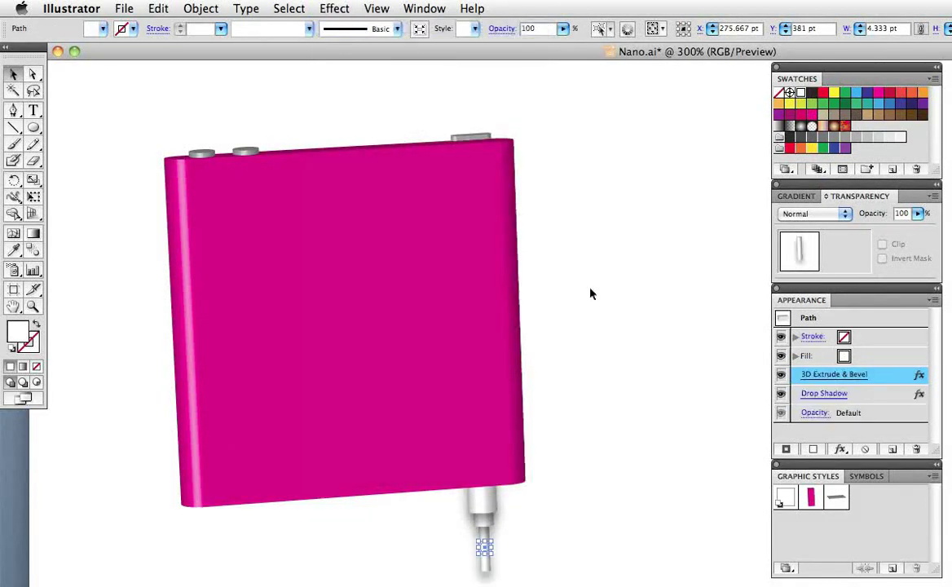
click(592, 294)
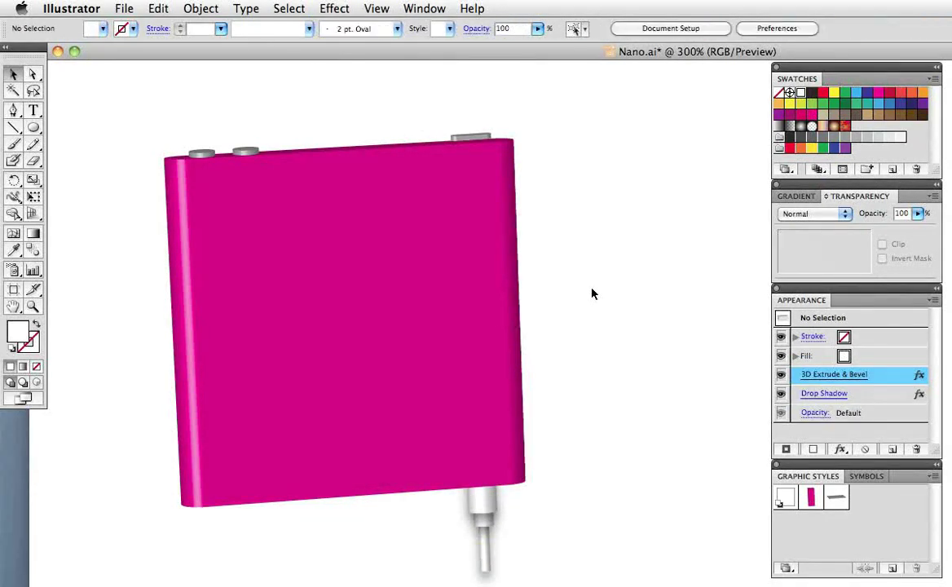
click(449, 230)
click(333, 8)
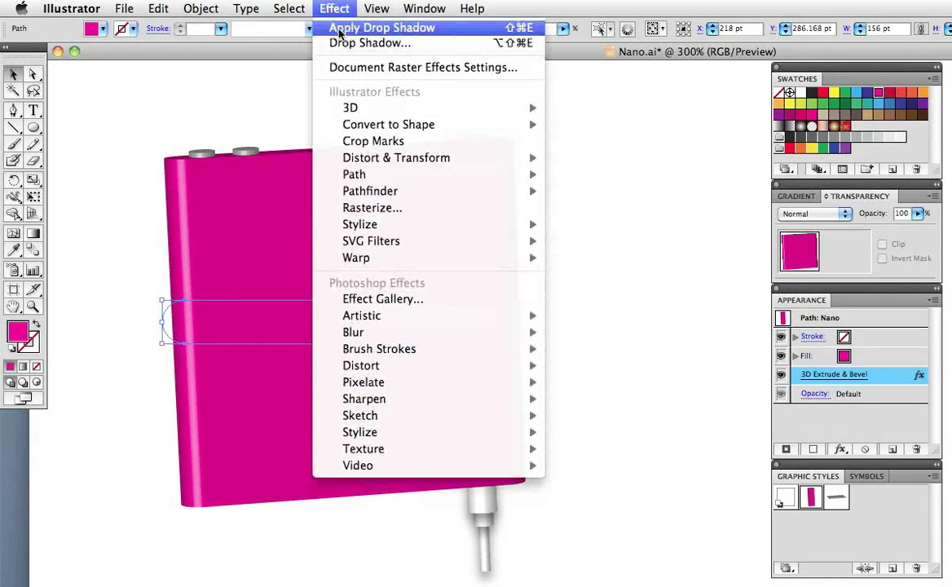
click(341, 31)
click(613, 183)
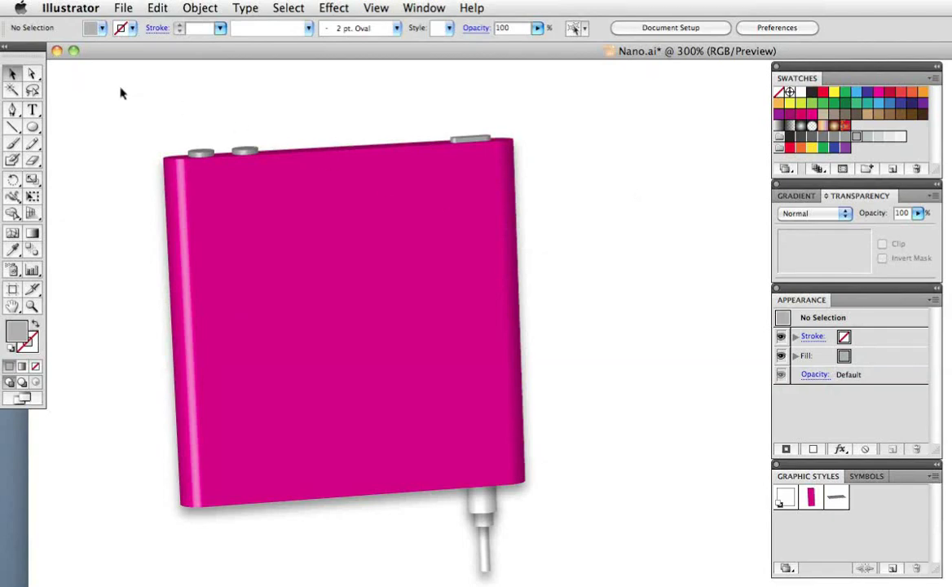
drag(121, 92, 573, 558)
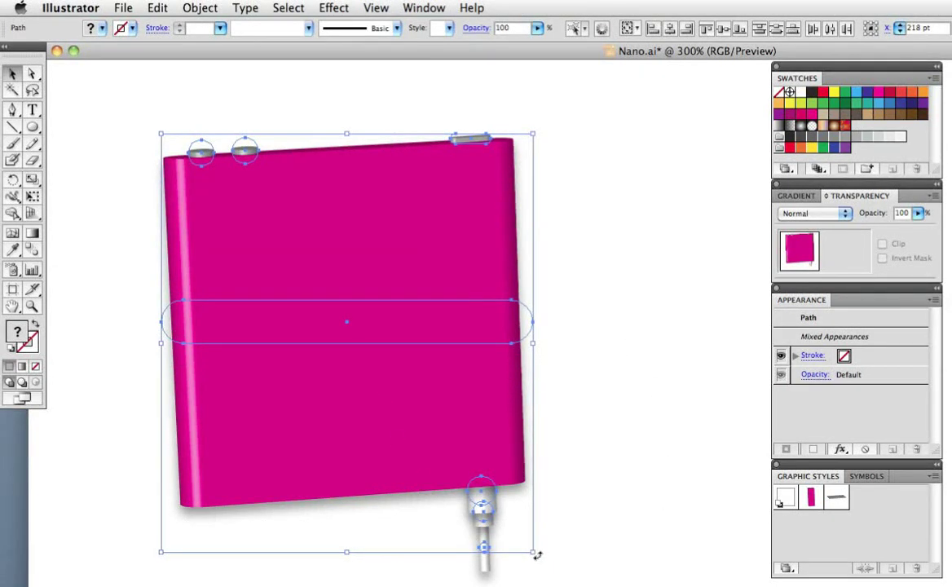
drag(536, 554, 641, 336)
click(687, 392)
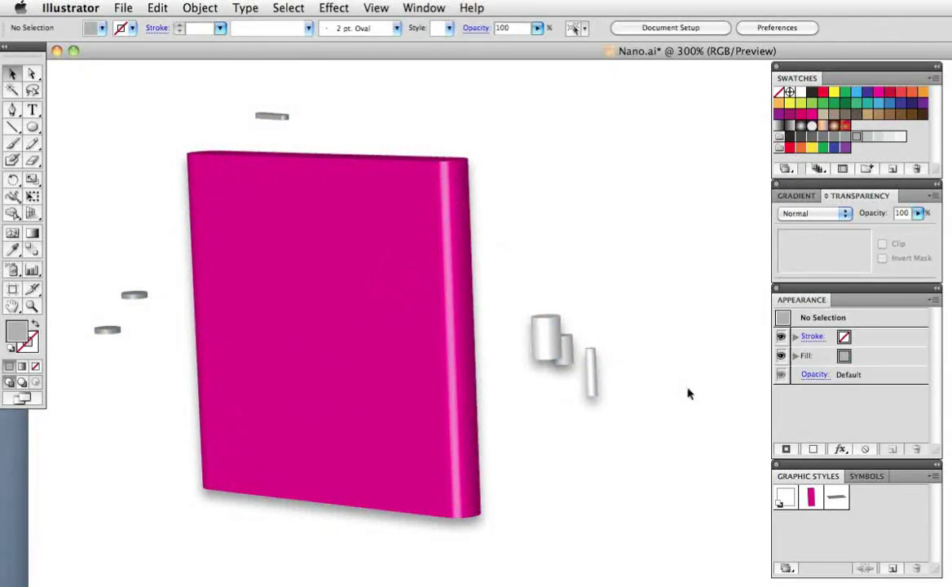
key(super+z)
key(super+z)
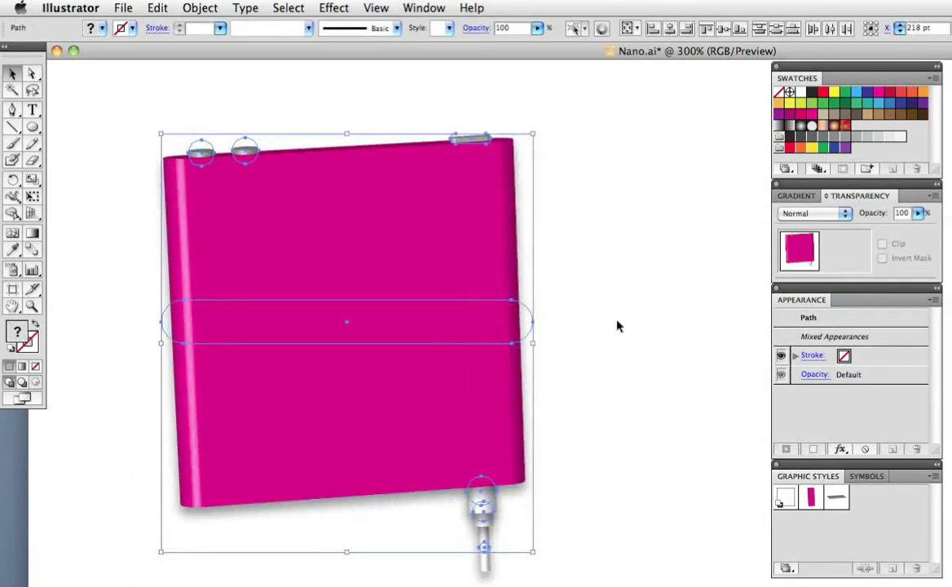
click(617, 326)
key(super+y)
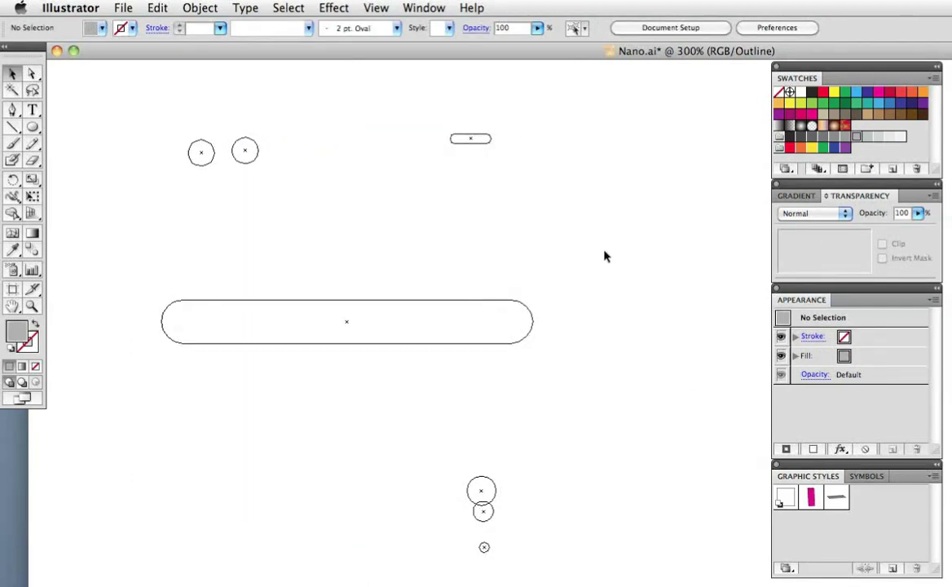
key(super+y)
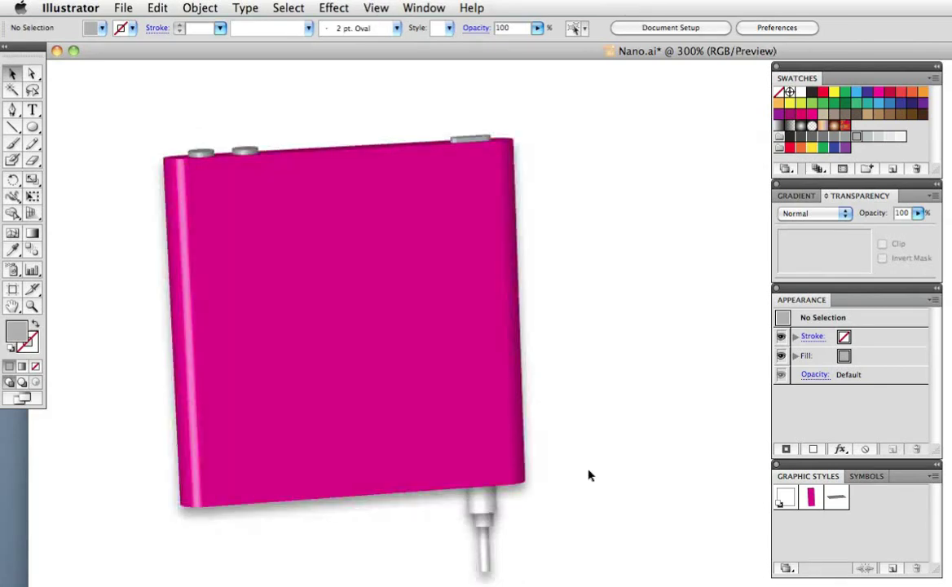
click(456, 373)
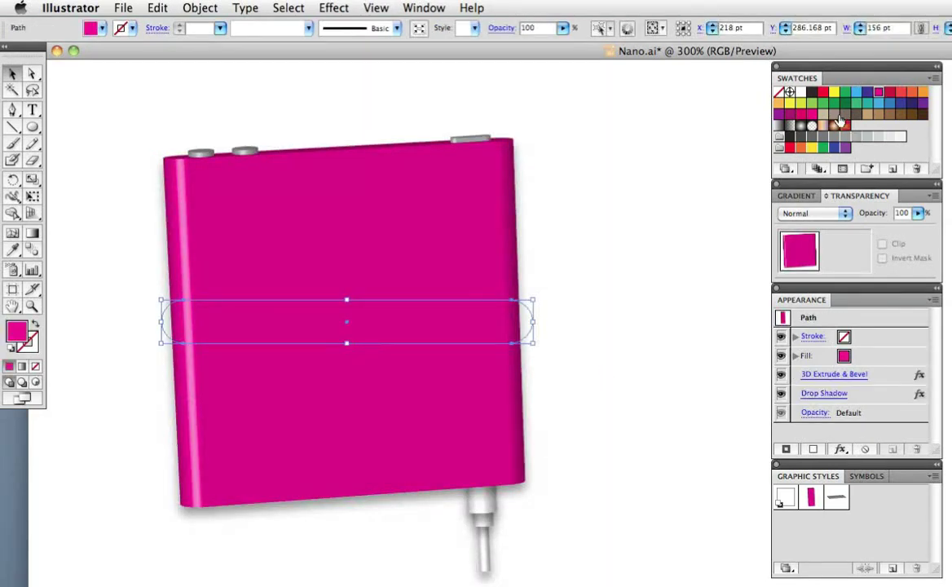
- Try orange, cyan and grey swatches on the body, settling on orange (C=0 M=35 Y=85 K=0)
click(779, 104)
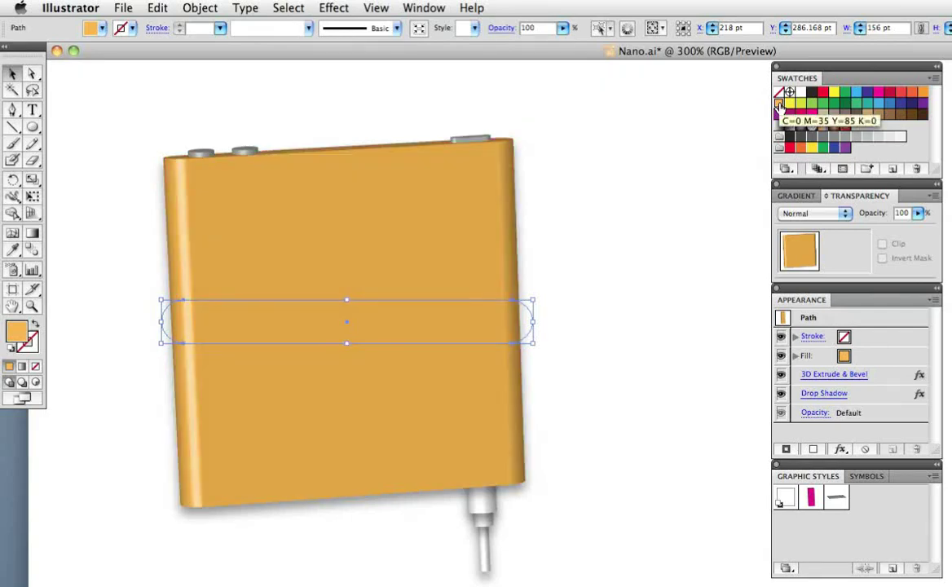
click(856, 93)
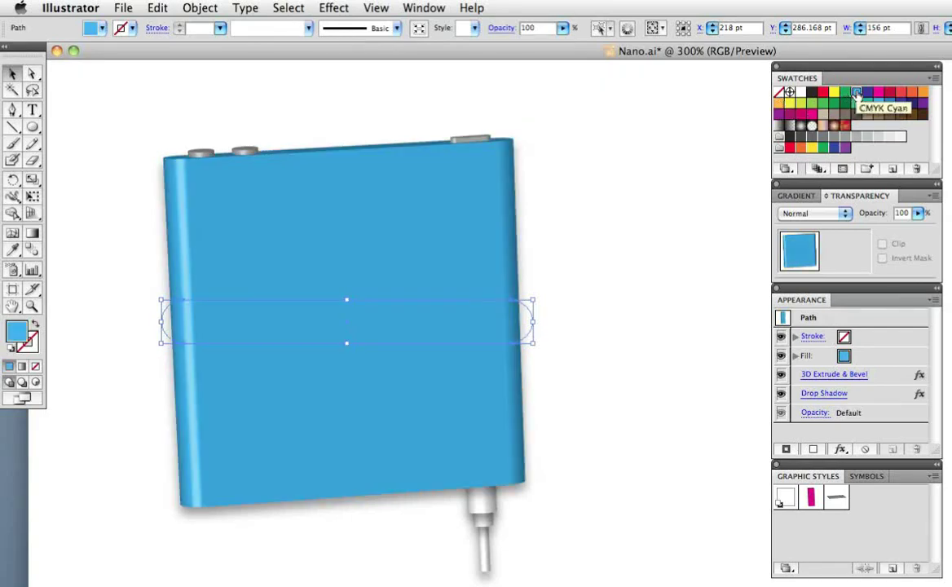
click(866, 138)
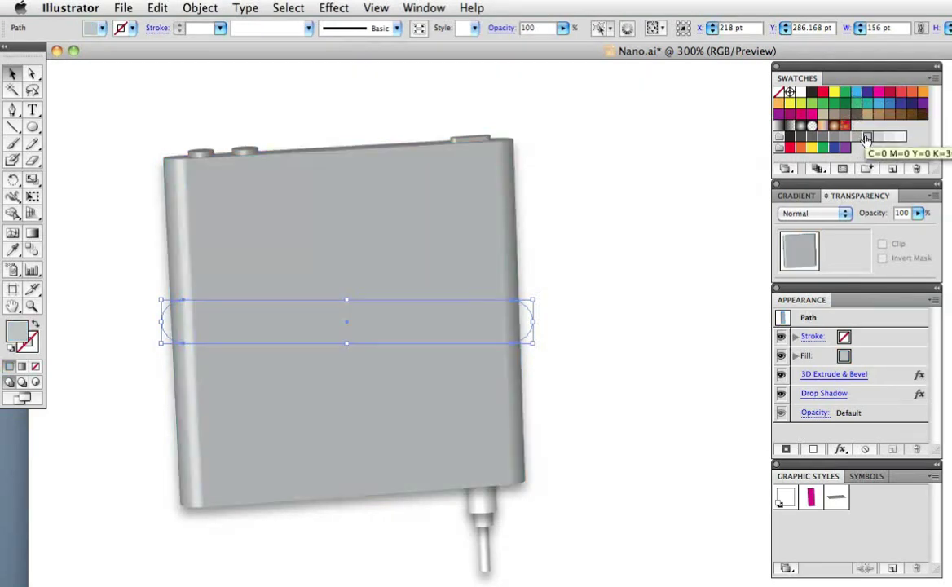
click(781, 105)
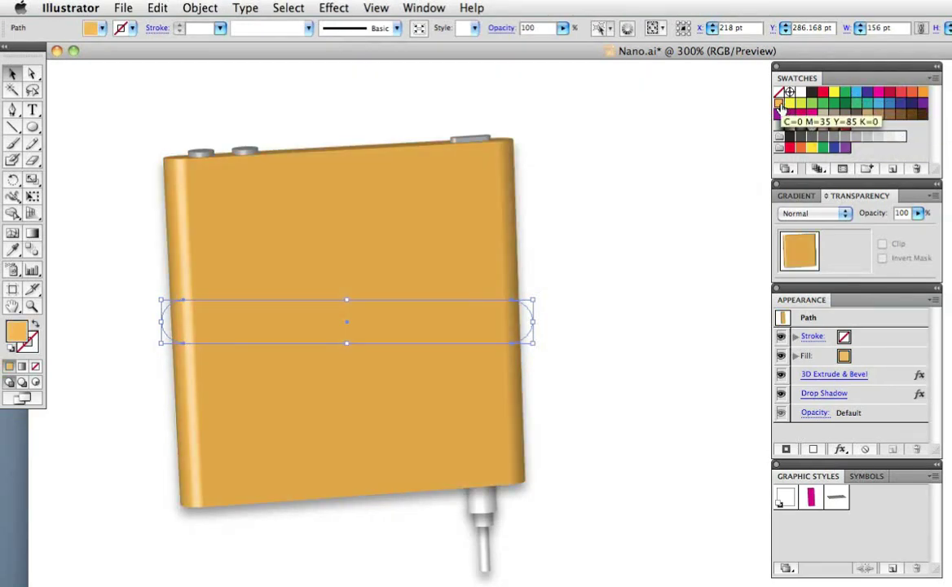
click(699, 190)
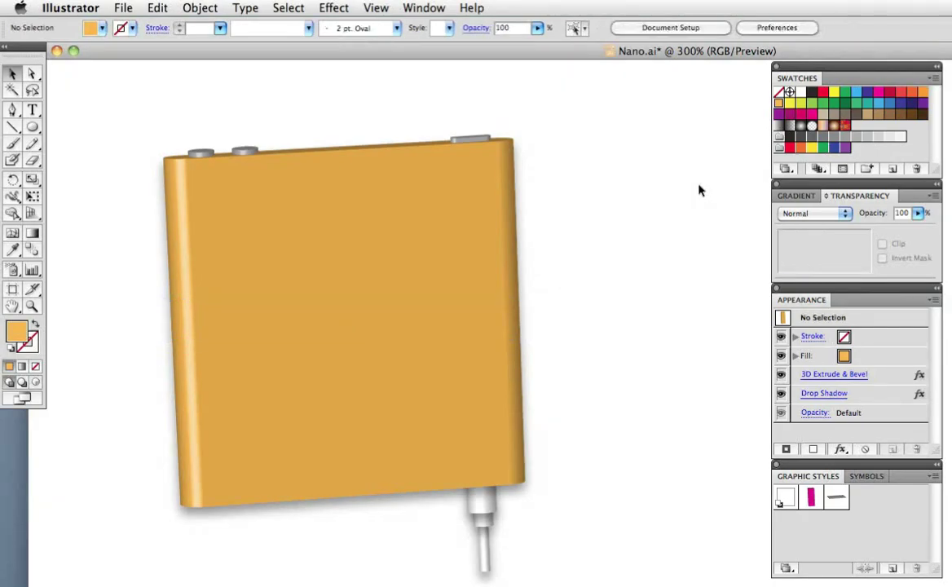